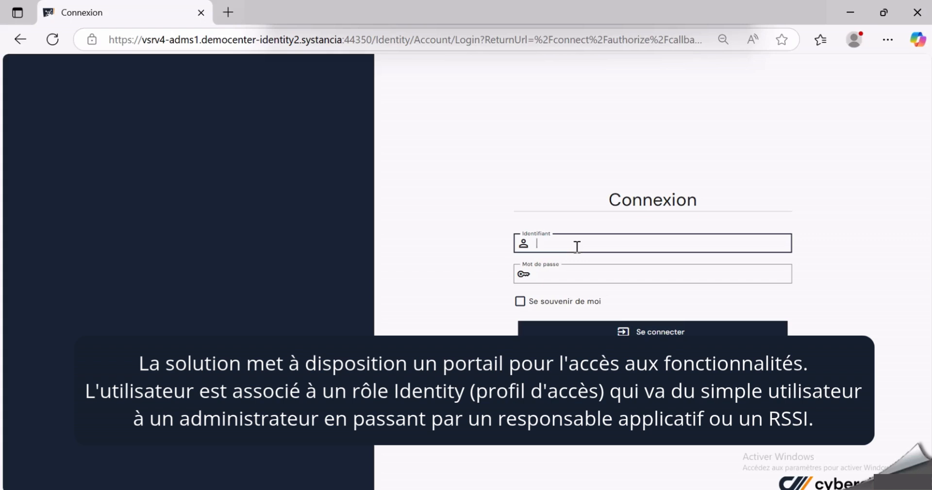
Sign in with the identifier admin and the account password, and check which interface languages are offered
click(566, 247)
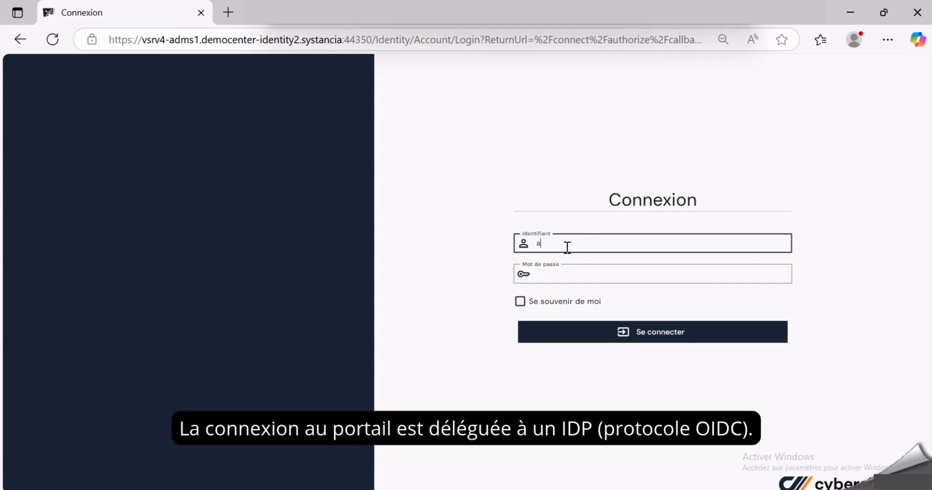
key(Tab)
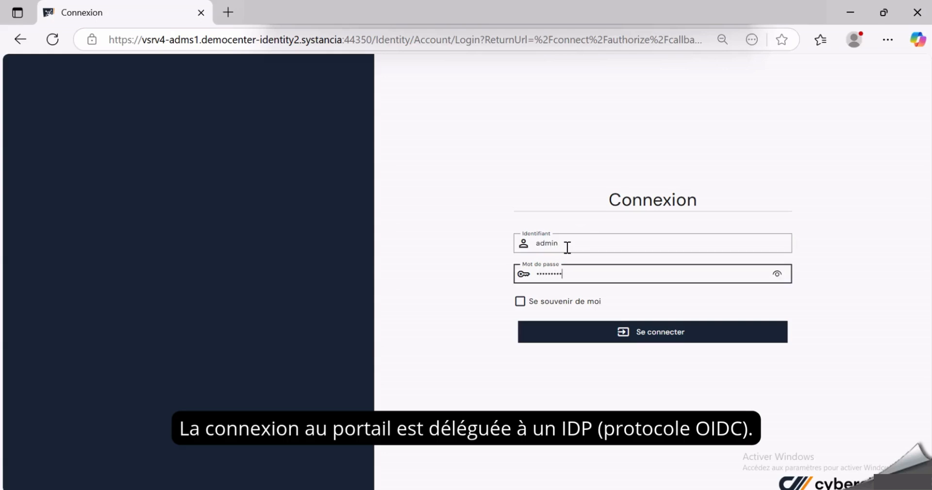
key(Return)
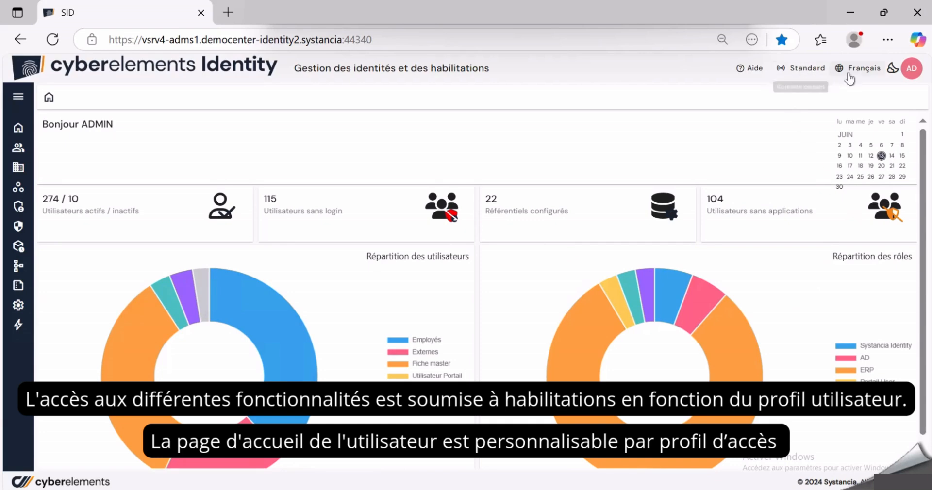
click(857, 70)
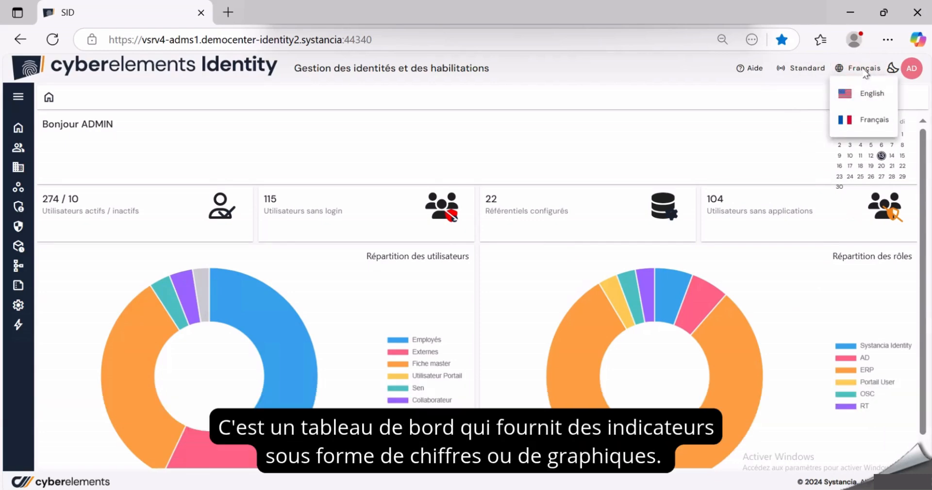
click(862, 73)
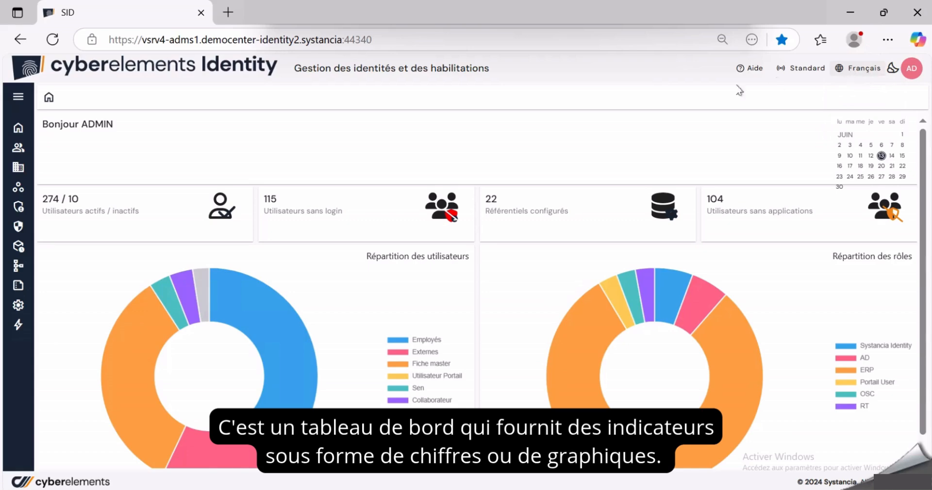
Open the identities list and view its advanced search criteria and the person types offered for a new identity
click(18, 147)
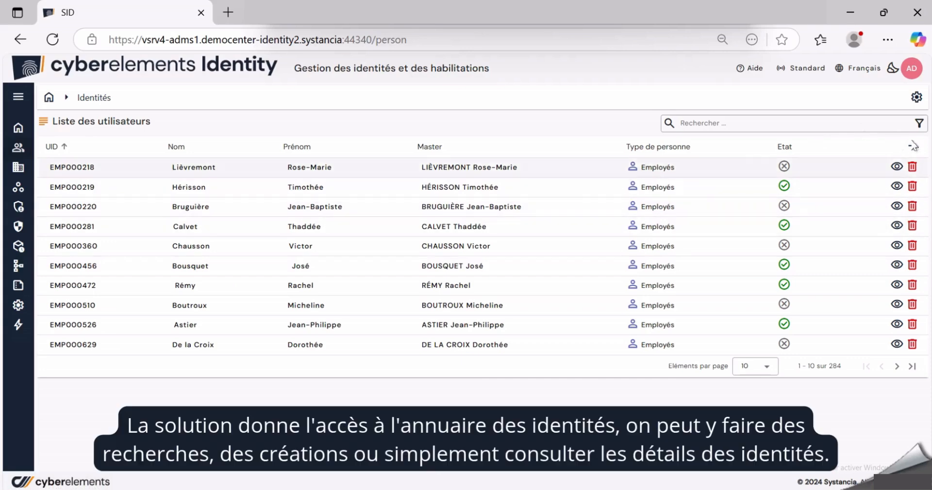
click(918, 127)
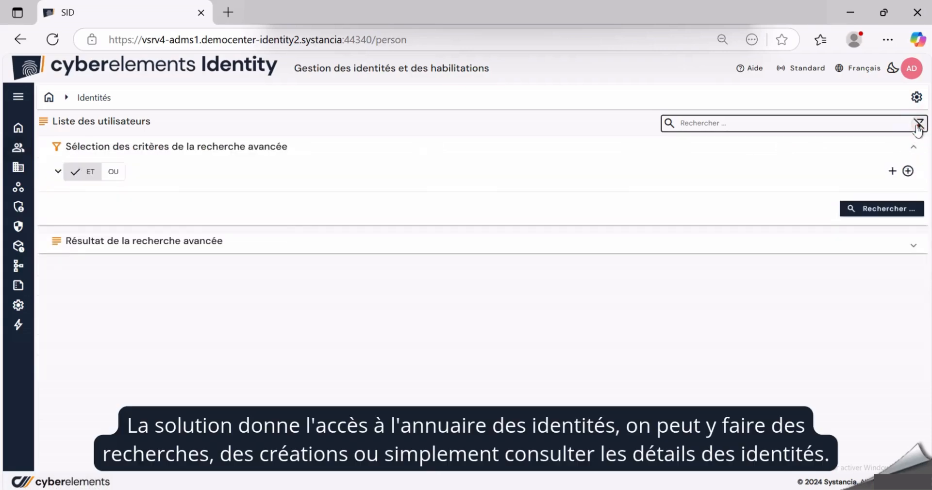
click(917, 127)
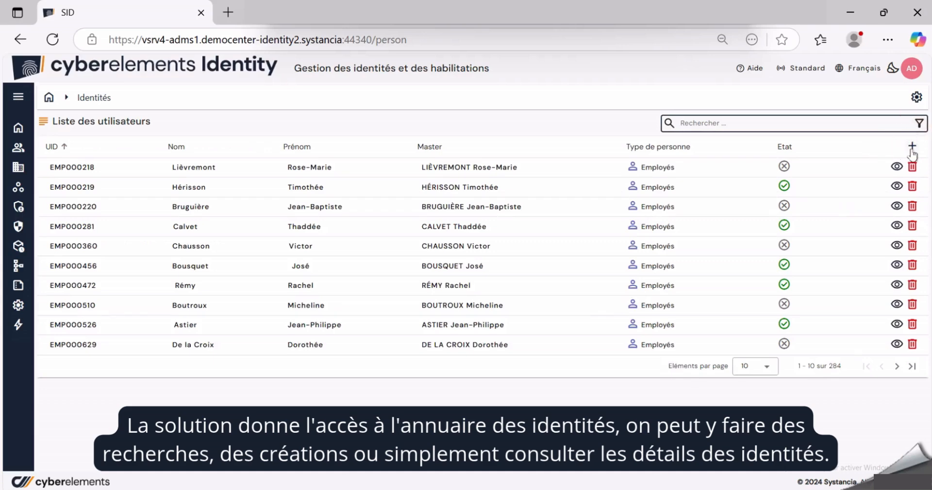
click(912, 148)
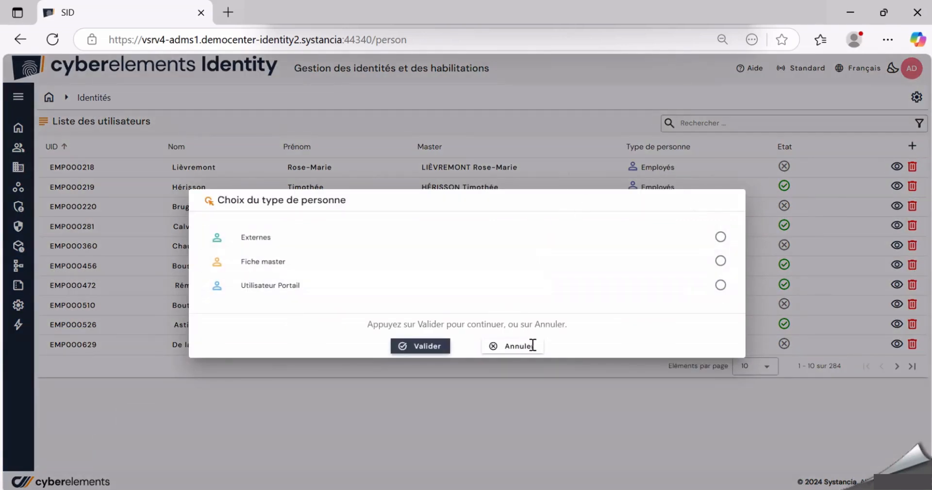
click(529, 348)
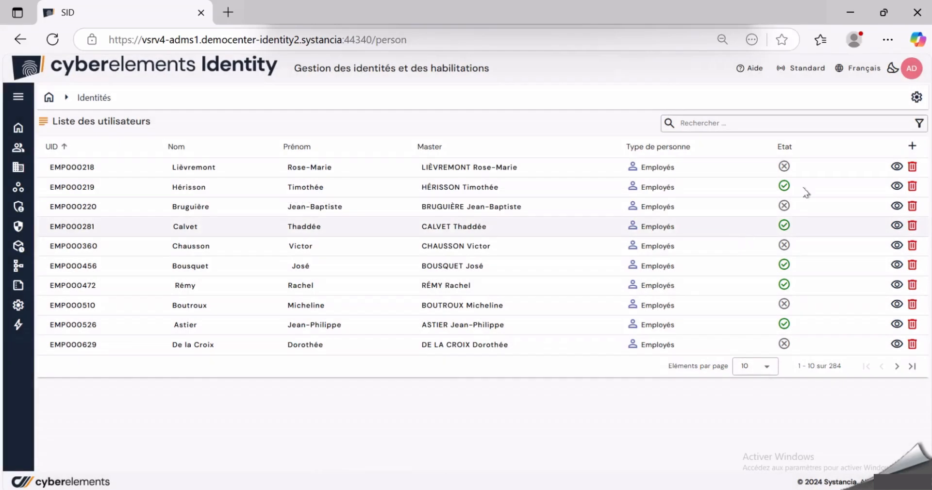
View the second listed employee's record with its Contrat section, and expand the Administrateur central and Standard roles under Rôles & Habitations (théoriques)
click(896, 185)
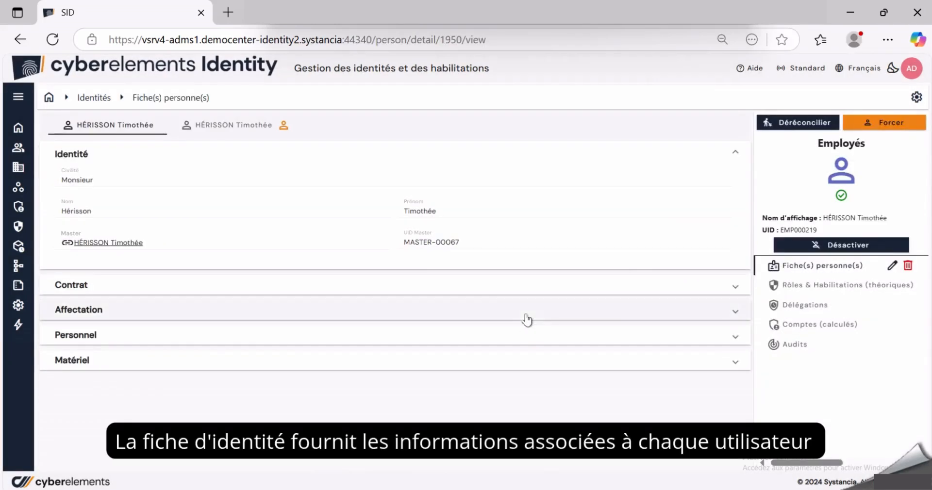
click(507, 288)
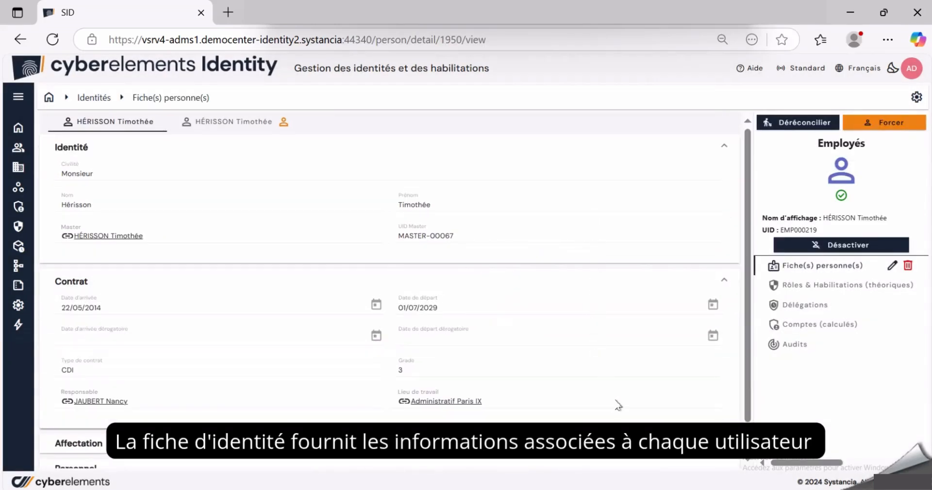
click(823, 286)
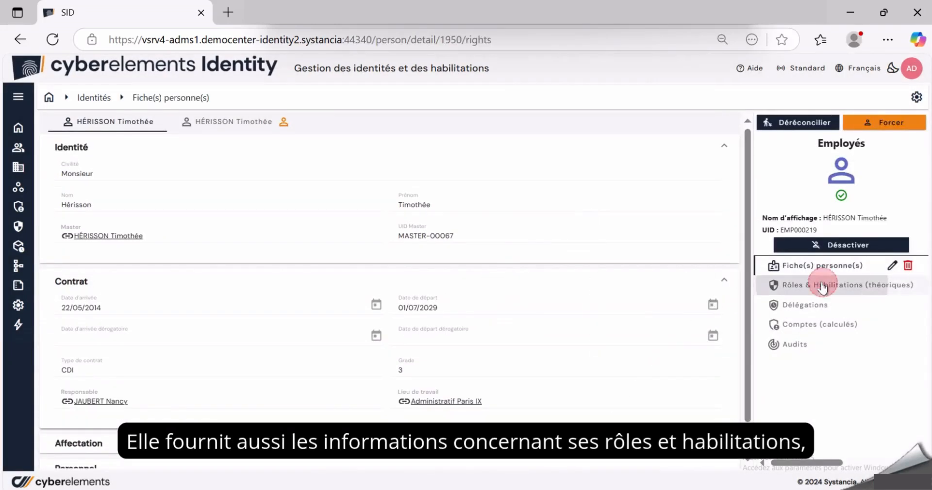
click(63, 291)
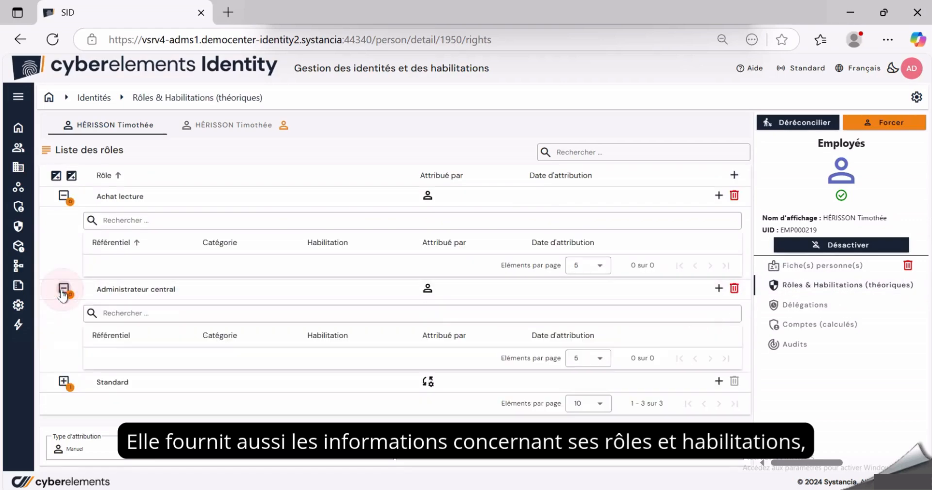
click(62, 381)
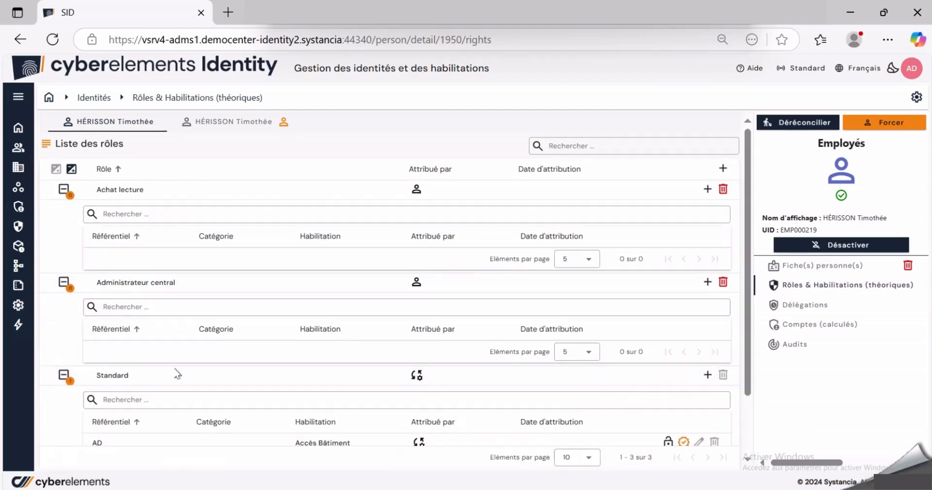
Show the employee's calculated accounts and expand the Systancia Identity and ERP accounts to examine their rights
click(809, 328)
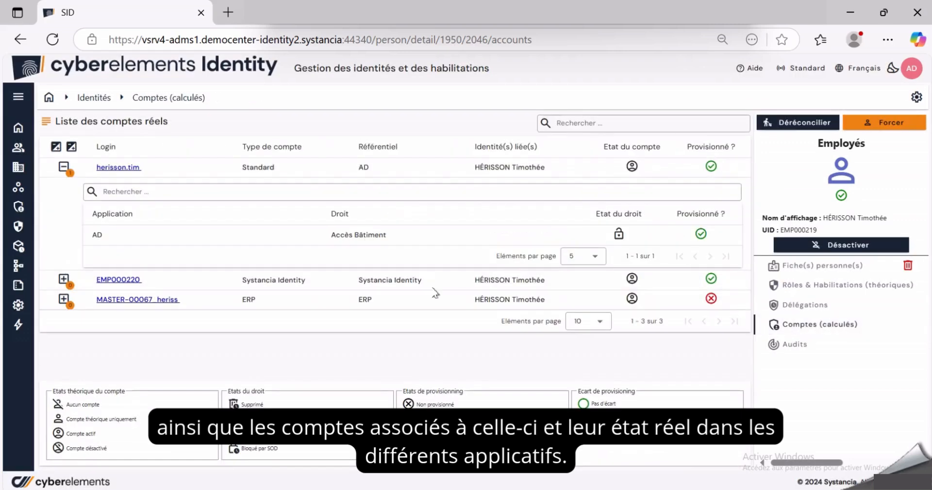
click(63, 279)
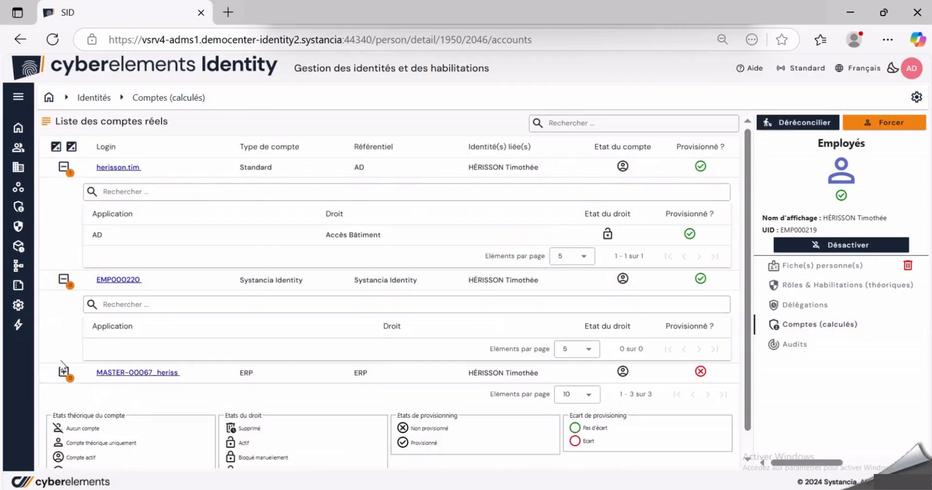
click(63, 374)
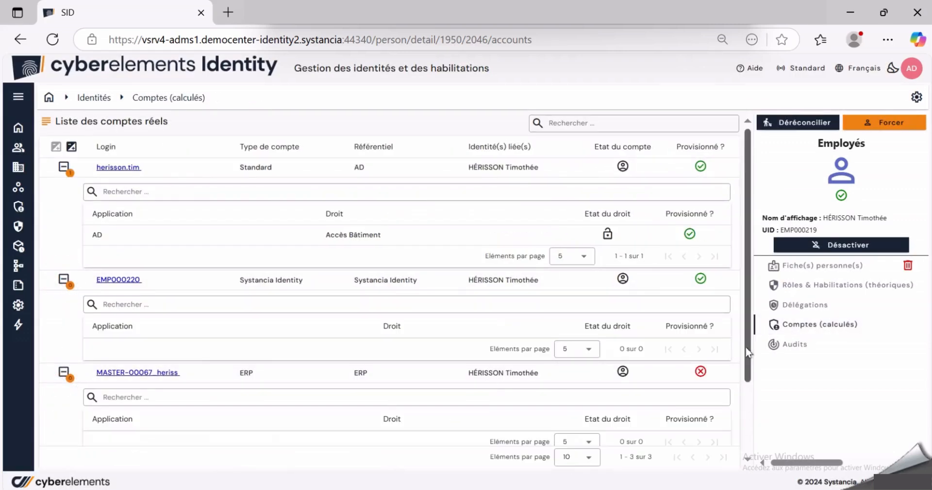
scroll(740, 350, down, 2)
Review the employee's audits, covering both the actions performed and the actions concerning the employee
click(809, 345)
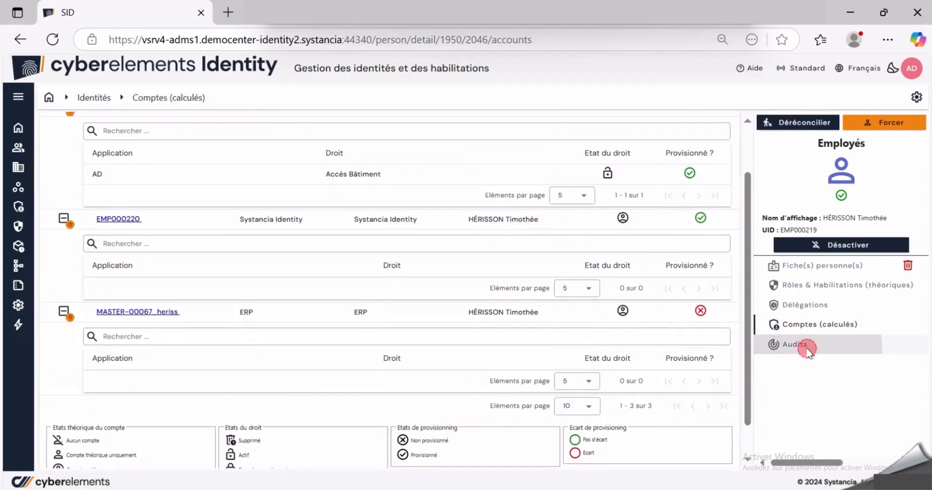
drag(751, 315, 747, 456)
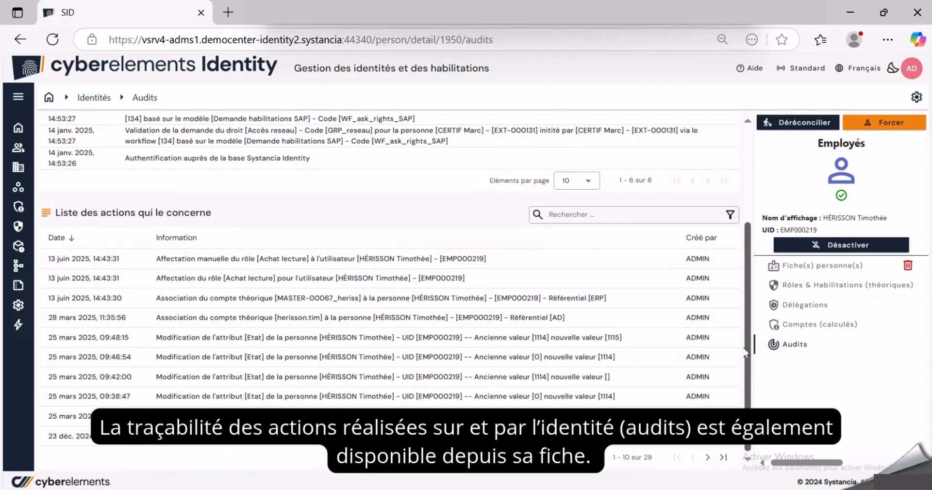
drag(745, 353, 758, 273)
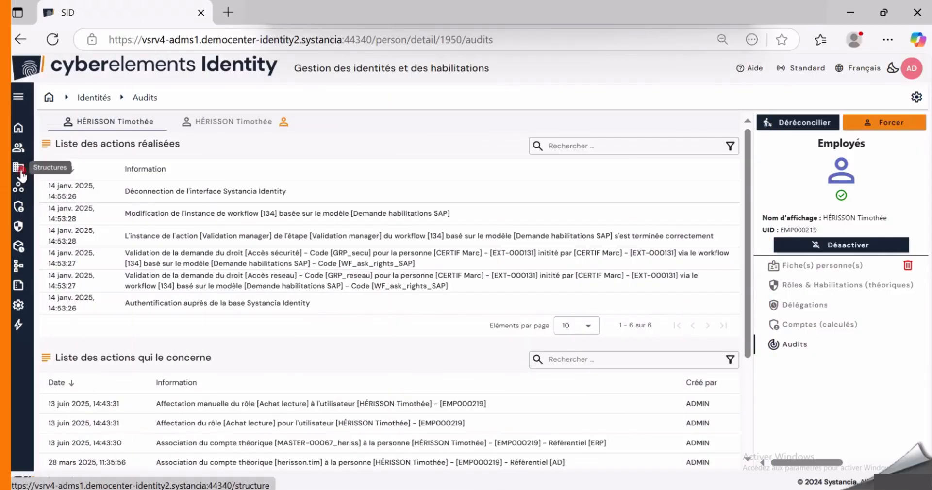
Open the Pole Finances record in the structures and view its linked identities and linked structures
click(19, 172)
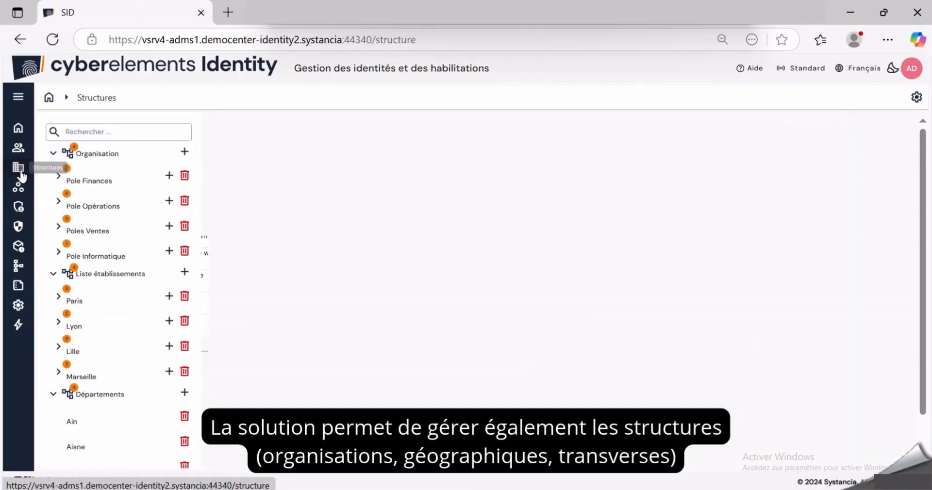
click(108, 179)
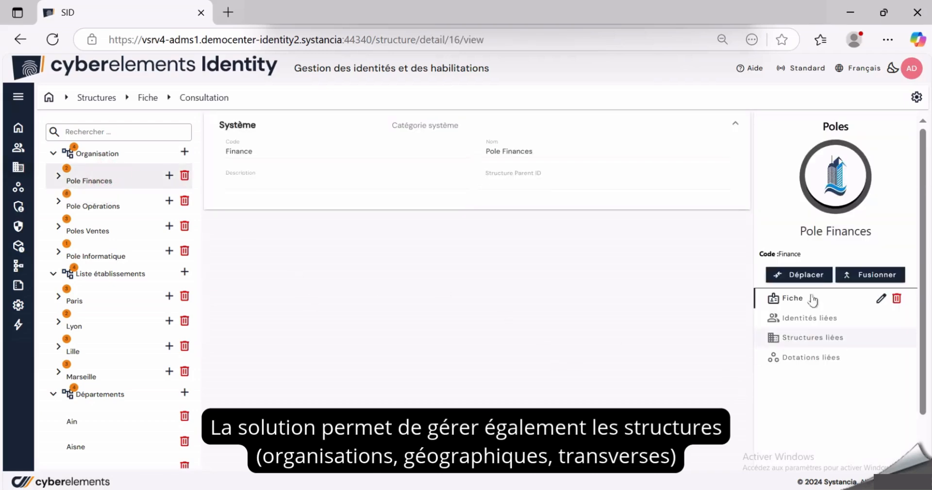
click(804, 323)
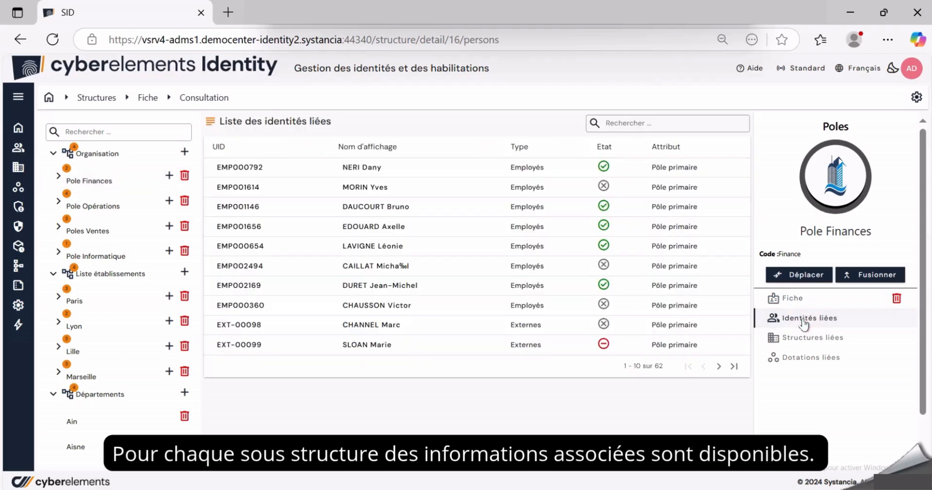
click(819, 340)
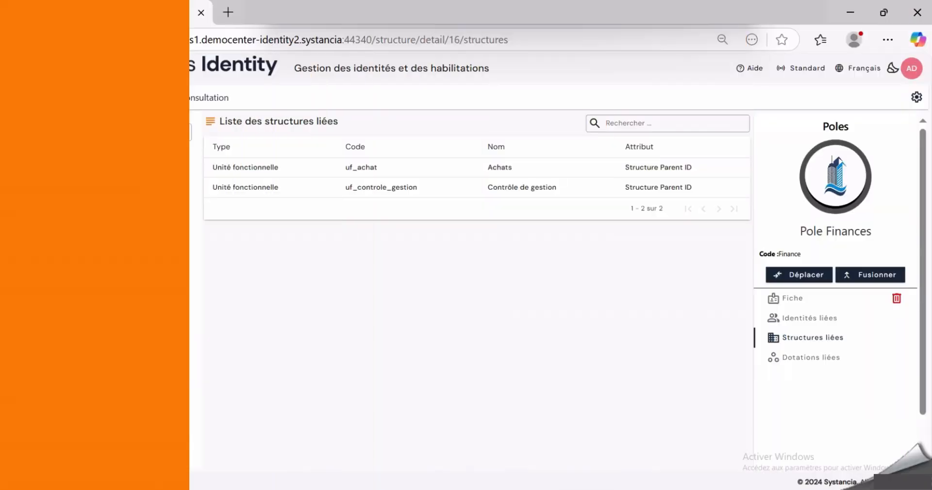
Open the Dotations list and view the resource types offered for a new resource without creating one
click(18, 190)
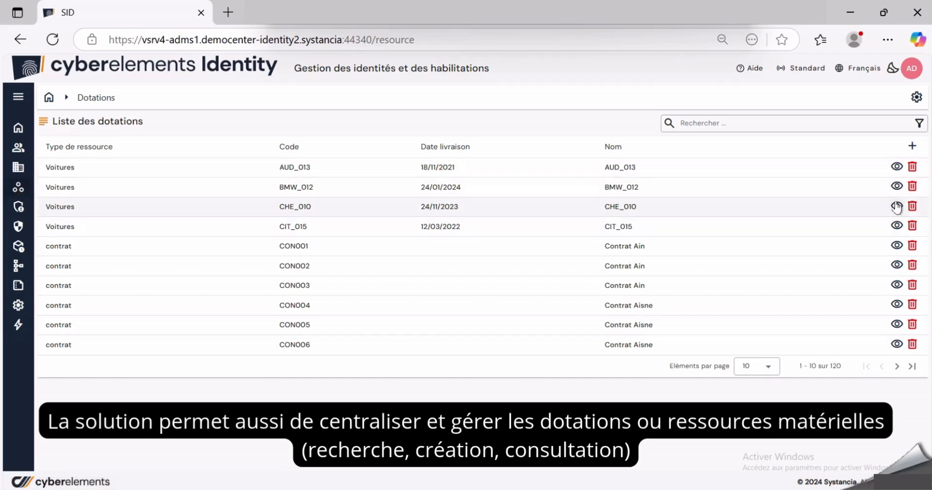
click(912, 148)
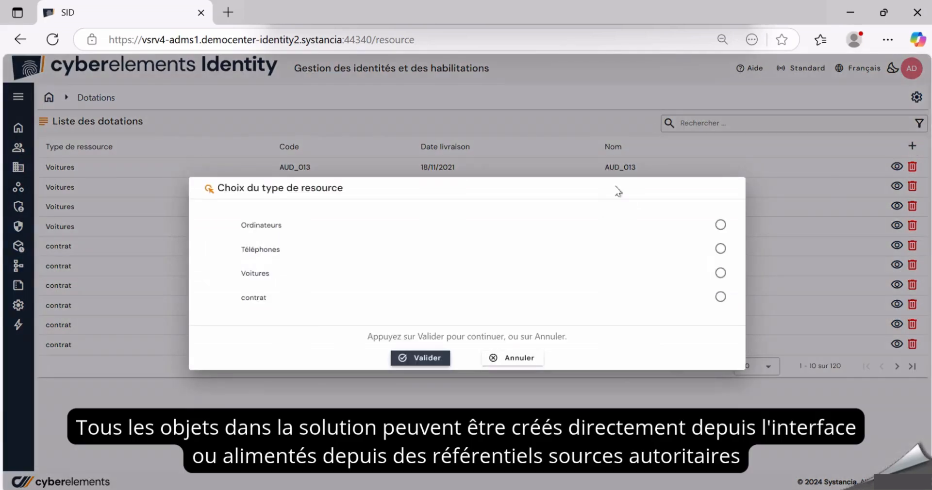
click(531, 359)
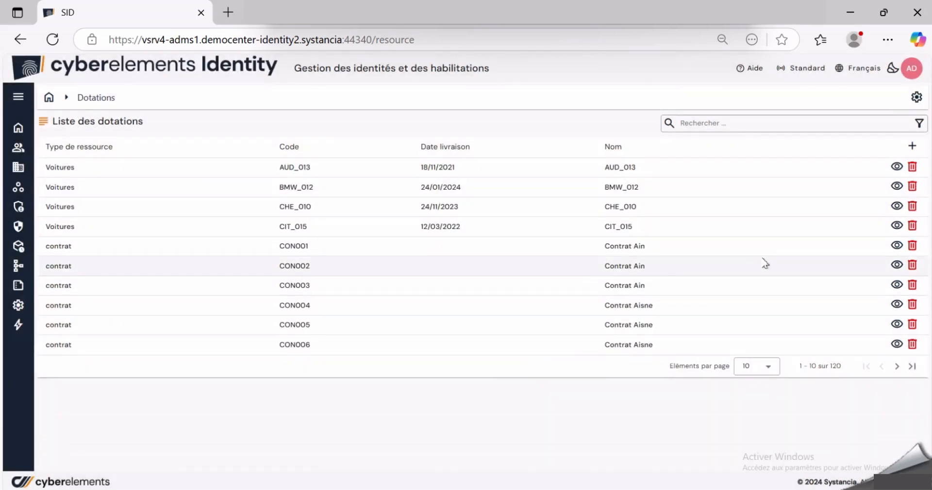
View the details of car resource AUD_013 along with its linked identities and linked structures
click(896, 167)
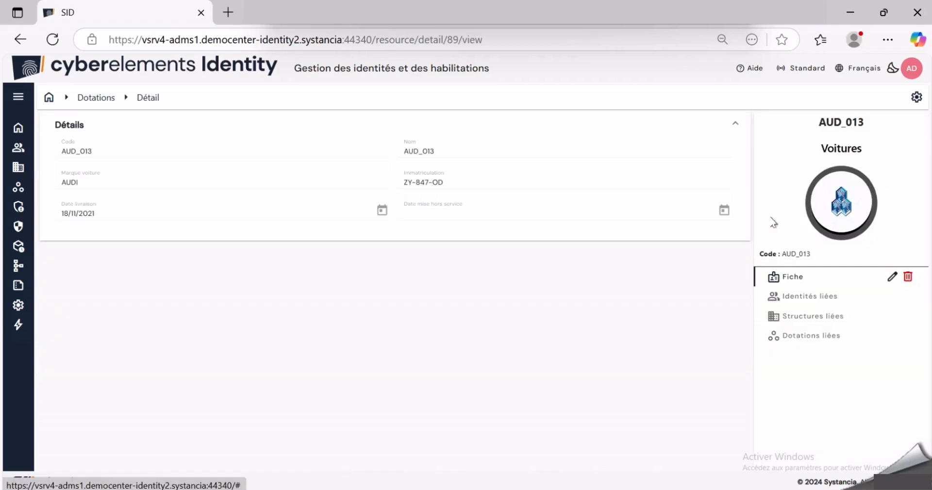
click(820, 299)
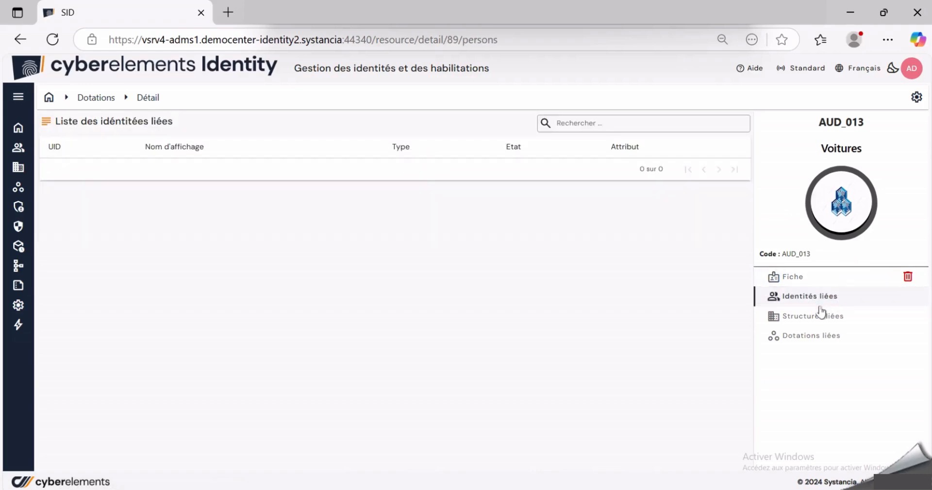
click(819, 314)
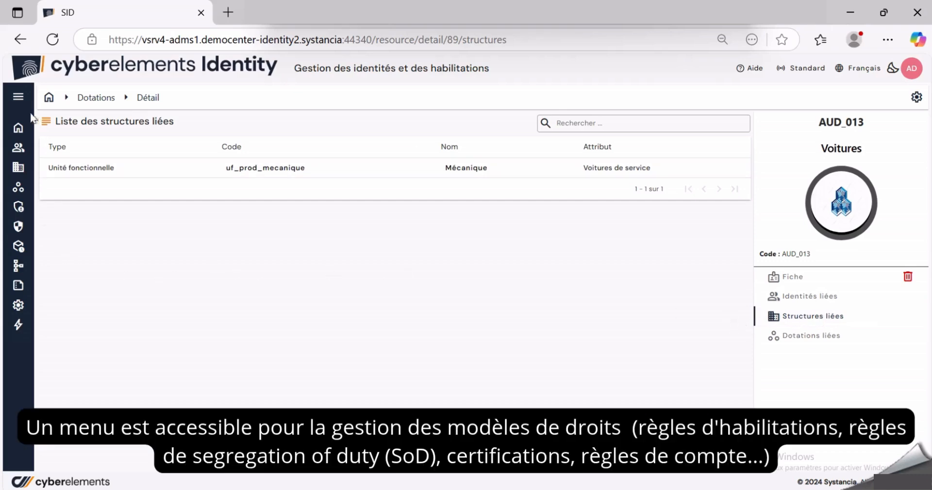
Open the Règles d'habilitations, review the criteria, roles and people of the AD pour tous rule, and return to the rule list
click(21, 226)
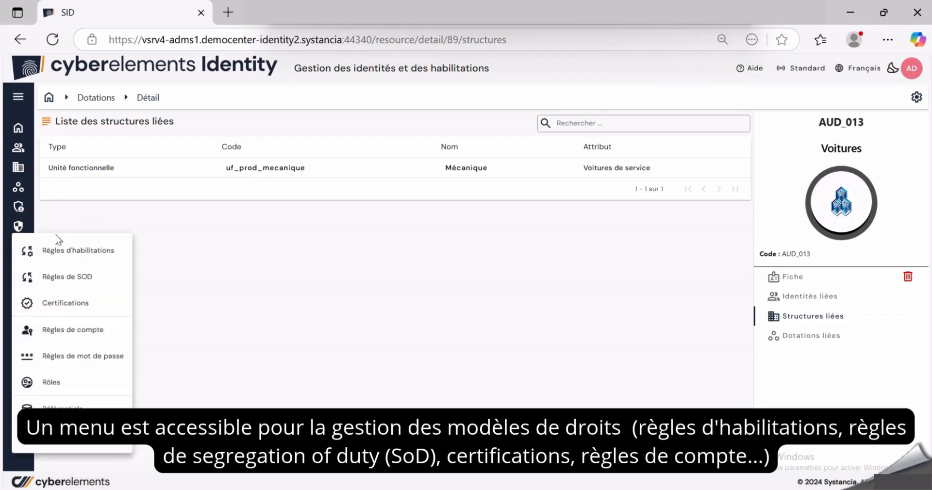
click(73, 250)
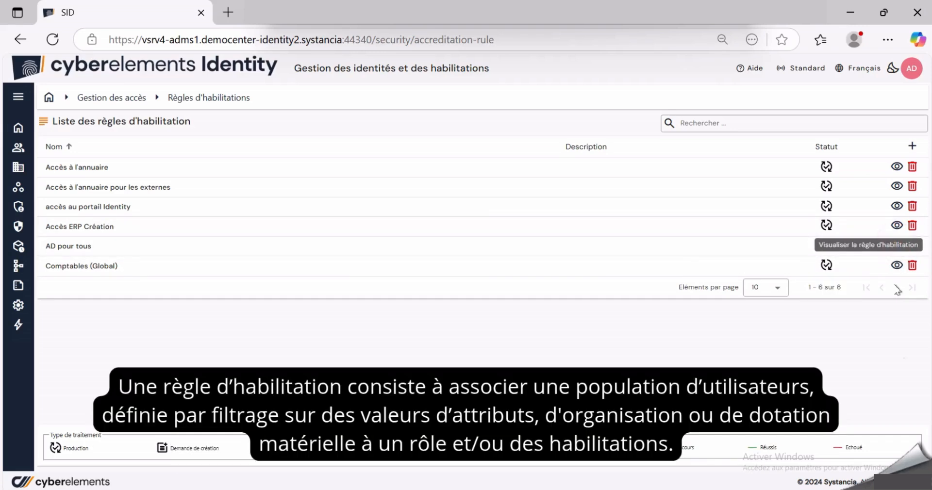
click(897, 245)
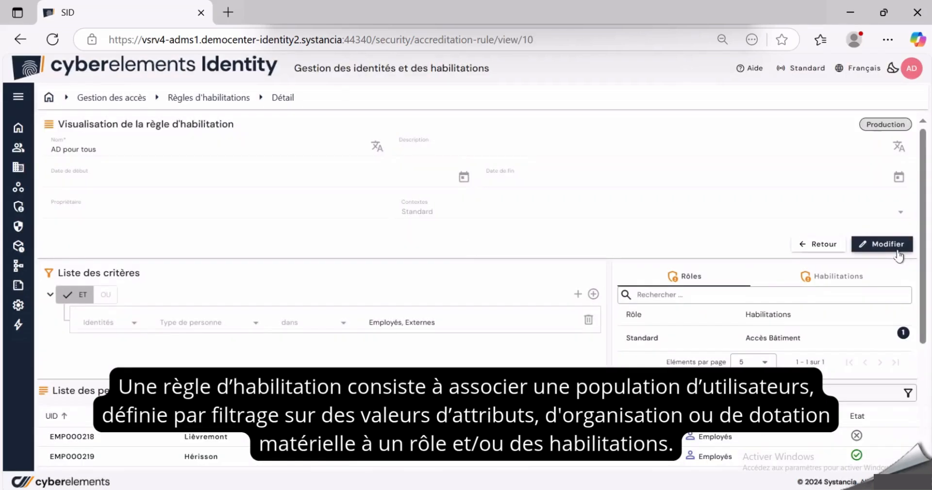
drag(923, 264, 927, 372)
scroll(927, 372, up, 10)
click(822, 245)
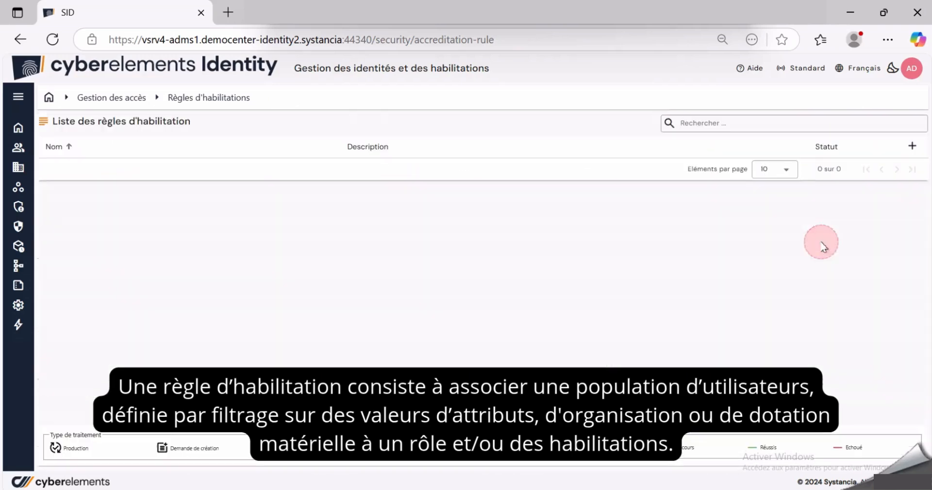
Create a new accreditation rule named ERP Lecture and add the identity criterion Métier externe = Comptable
click(911, 146)
click(249, 151)
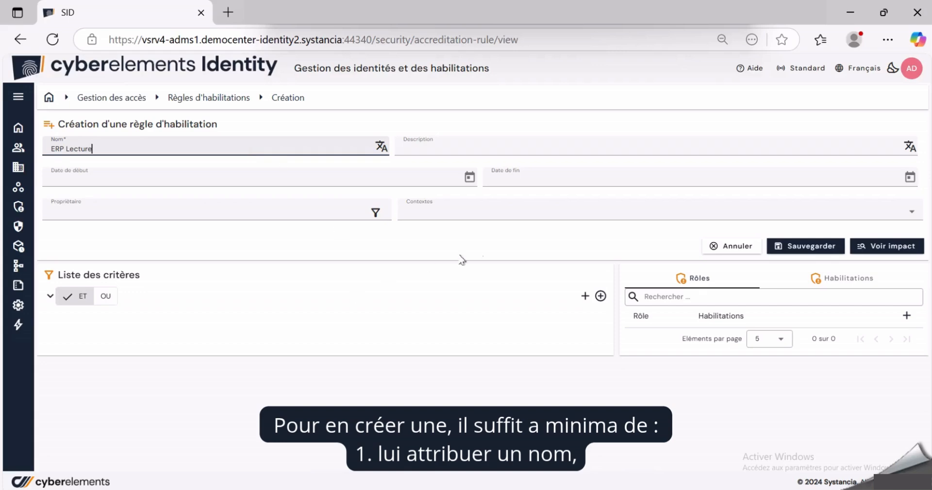
click(585, 297)
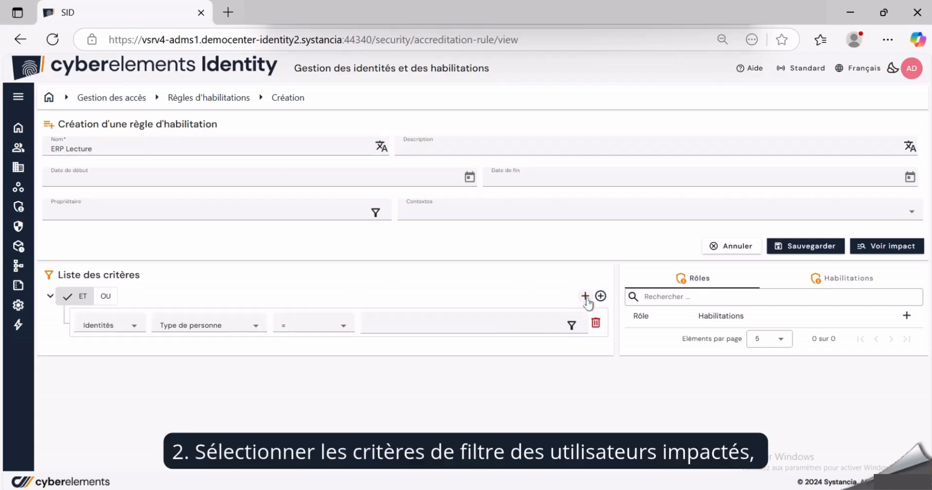
click(132, 337)
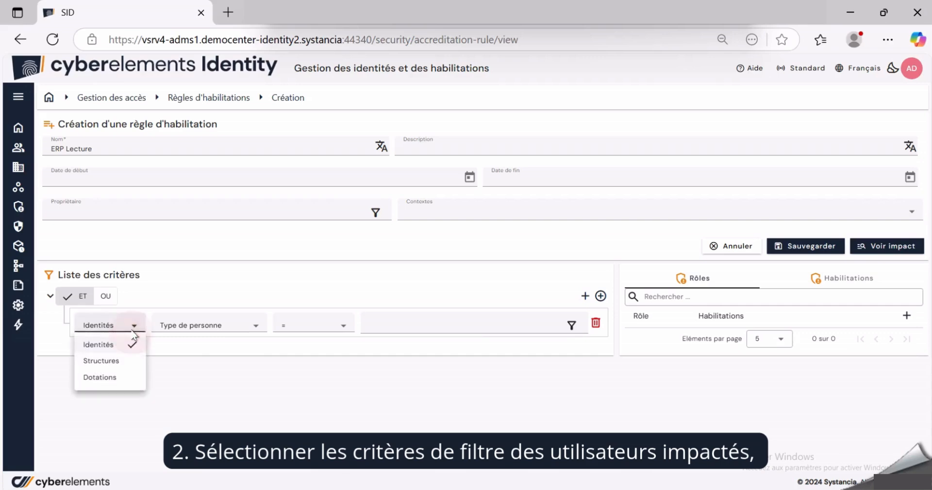
click(136, 334)
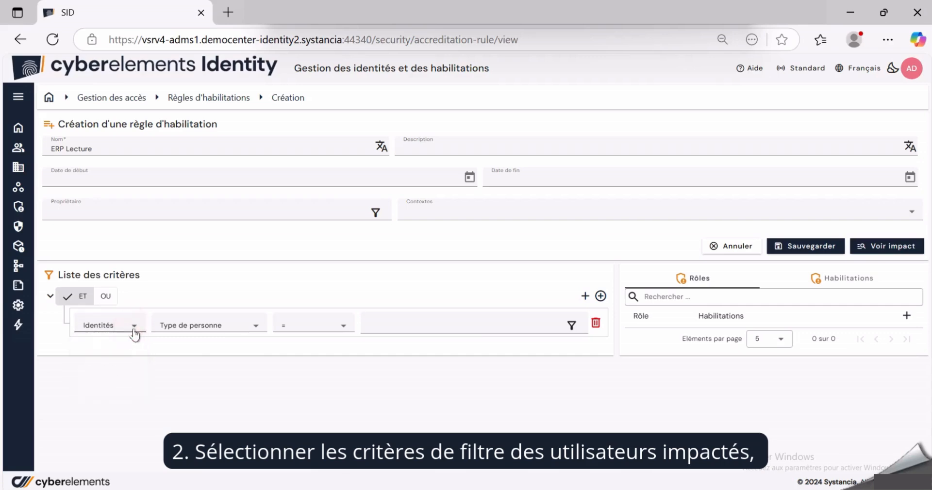
click(249, 331)
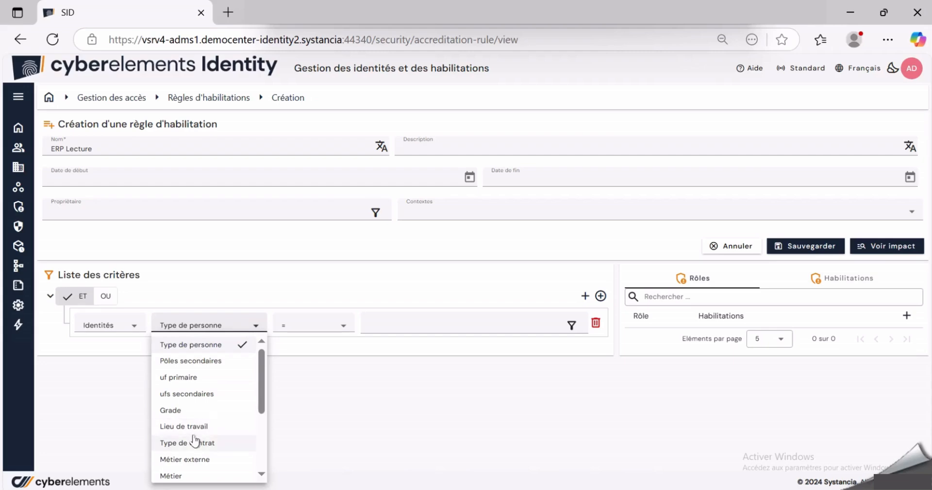
click(193, 461)
click(444, 323)
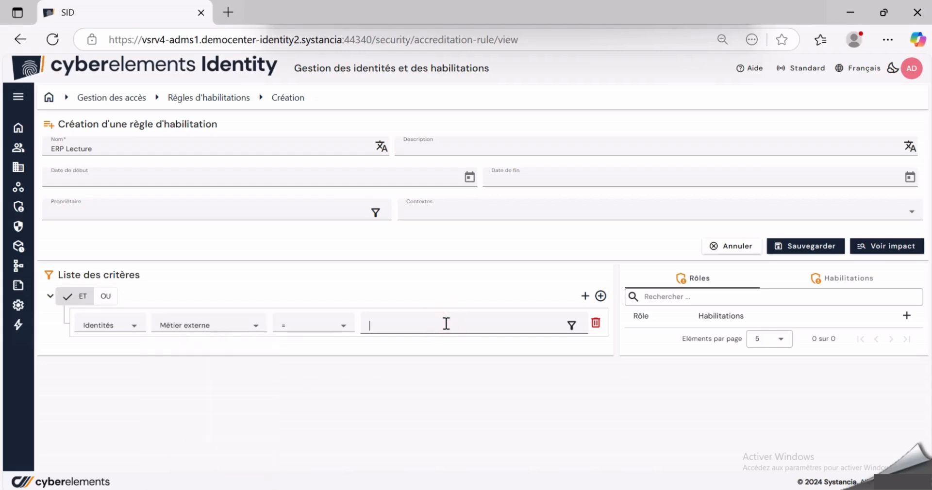
text(comp)
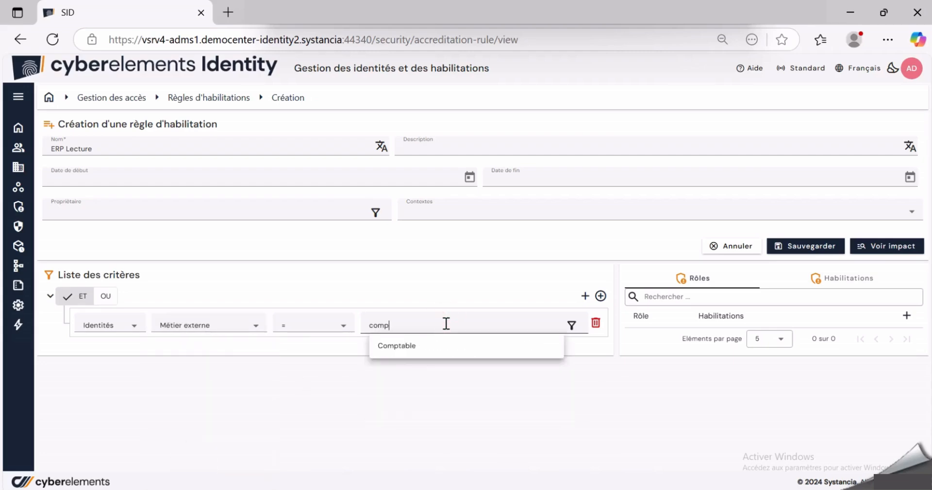
click(403, 346)
Add a second identity criterion to the rule, Grade = 2, choosing the value from the enumerated list
click(585, 297)
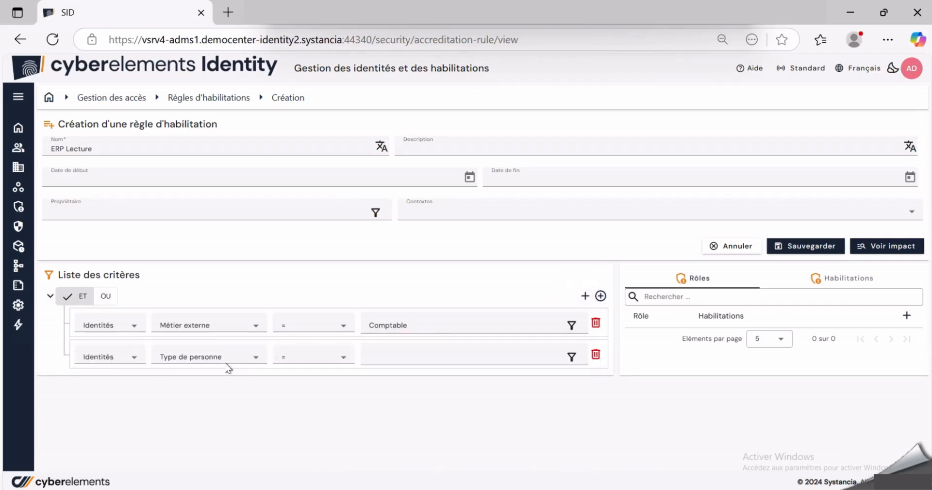
click(226, 358)
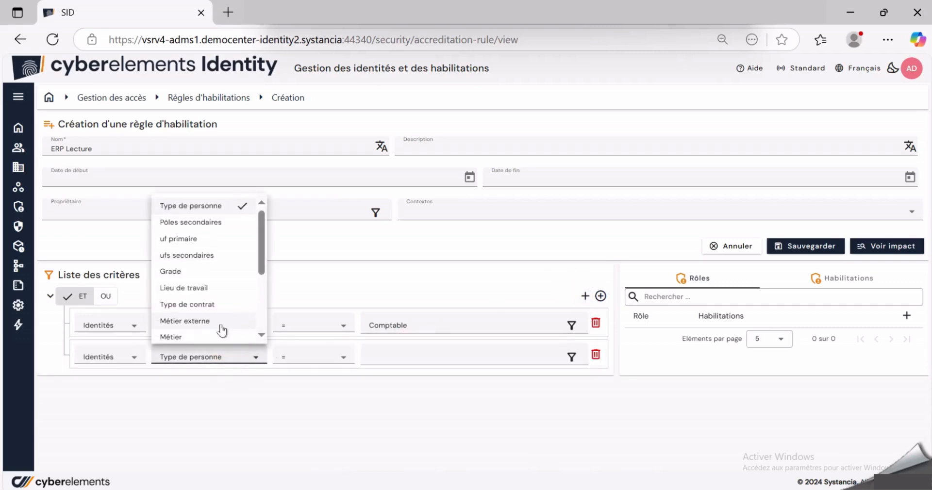
click(216, 271)
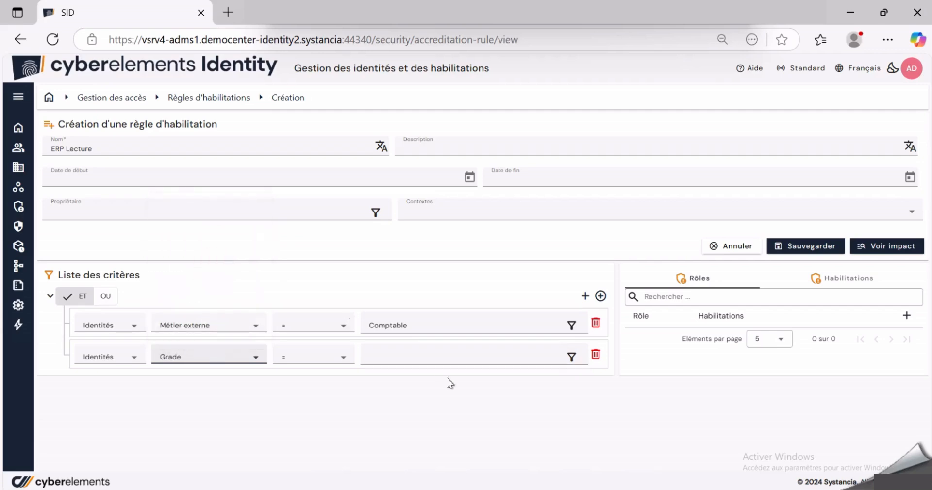
click(455, 357)
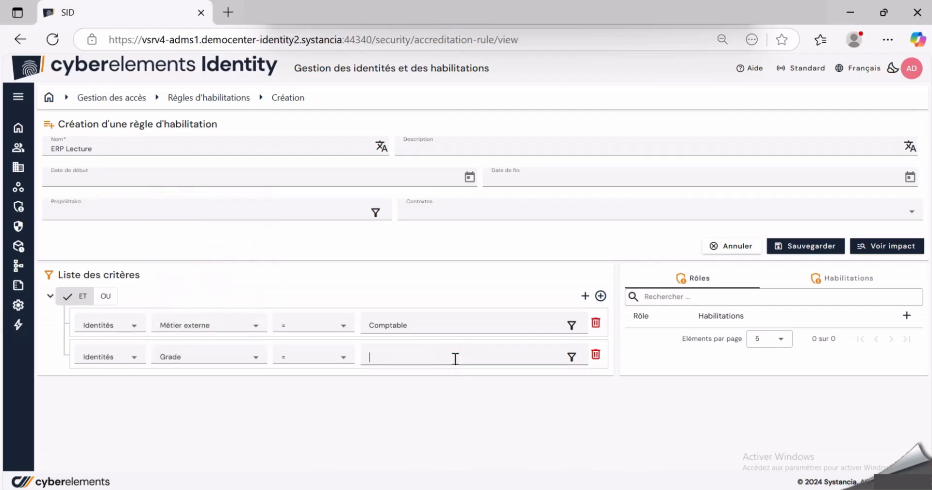
click(571, 359)
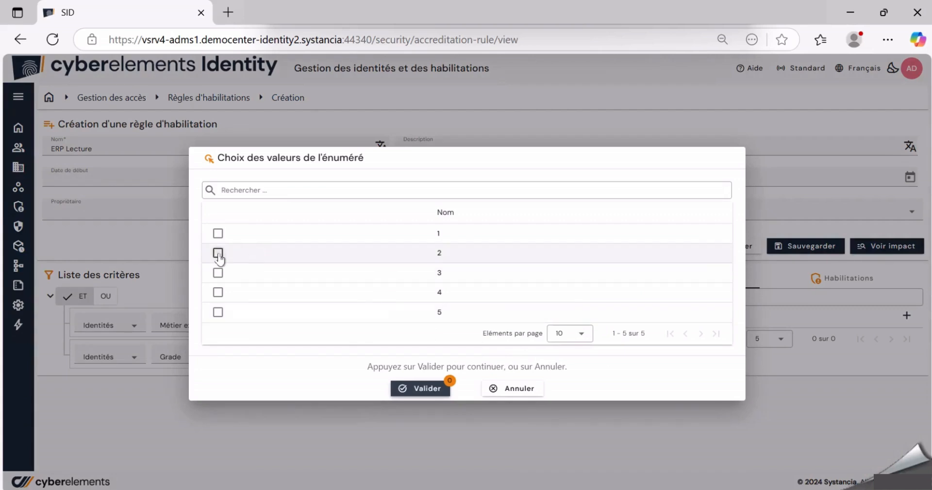
click(218, 253)
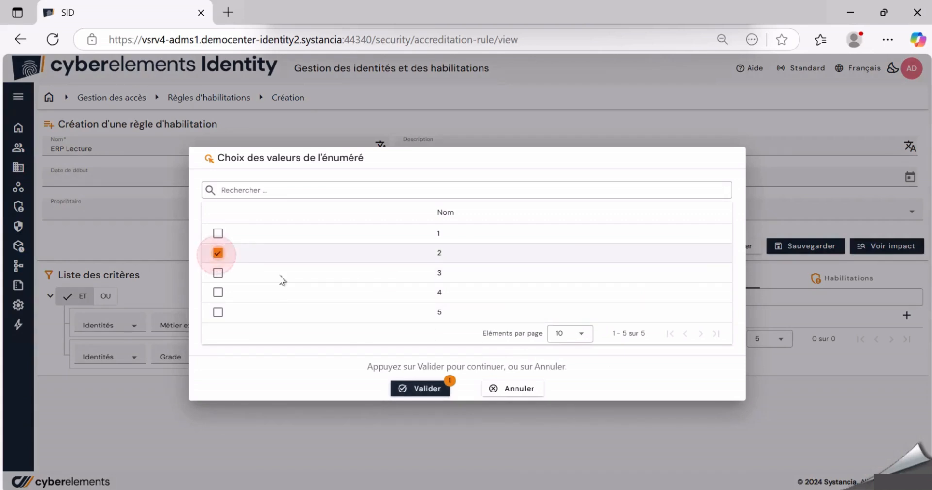
click(435, 388)
Add the Achat lecture role to the rule without any specific habilitation
click(905, 316)
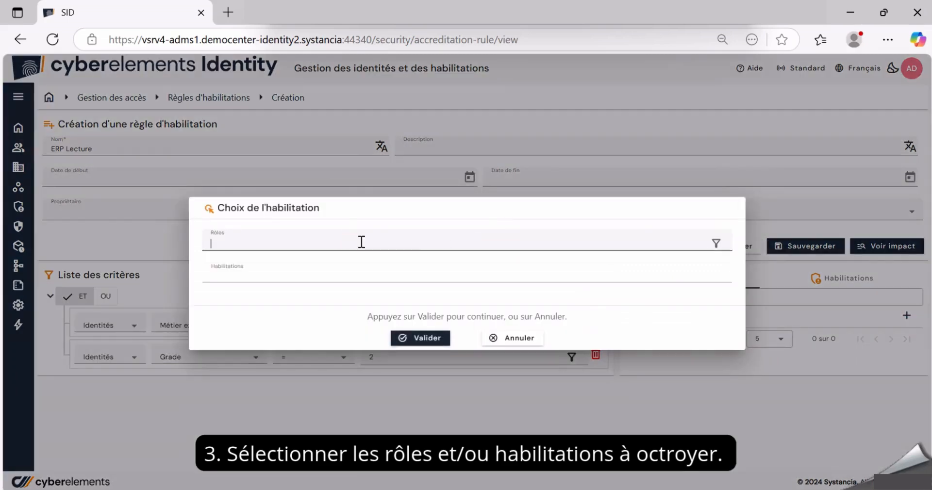
text(erp)
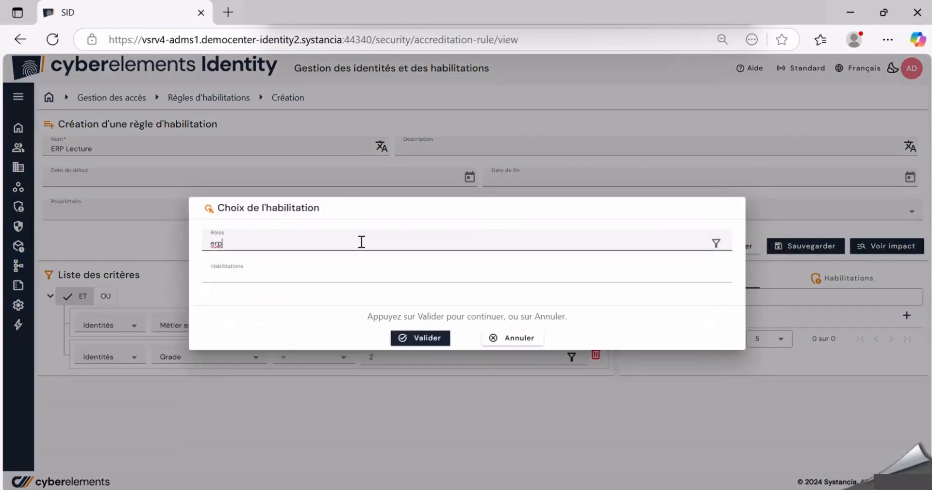
key(BackSpace)
key(BackSpace)
key(BackSpace)
text(lec)
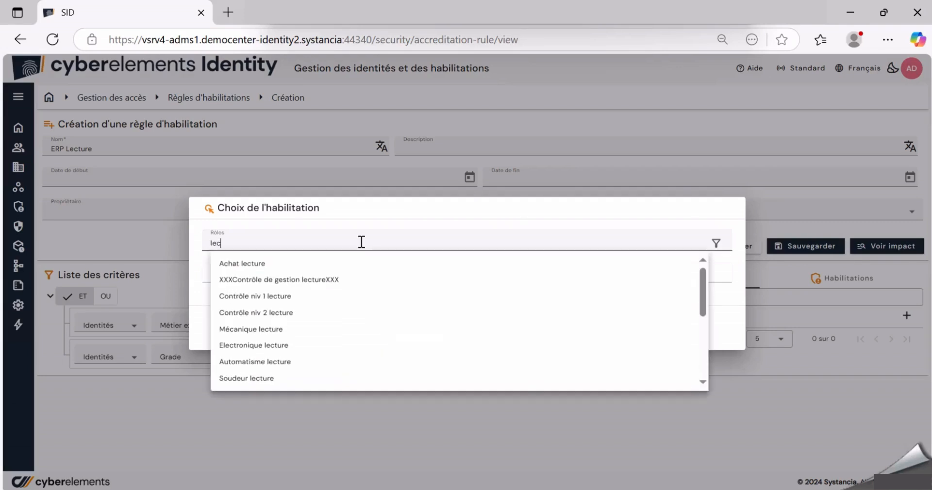
click(252, 264)
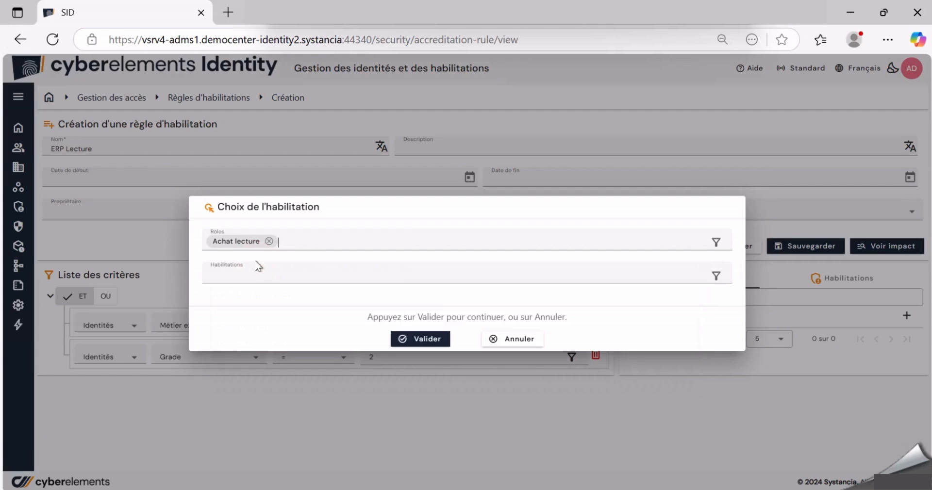
click(428, 340)
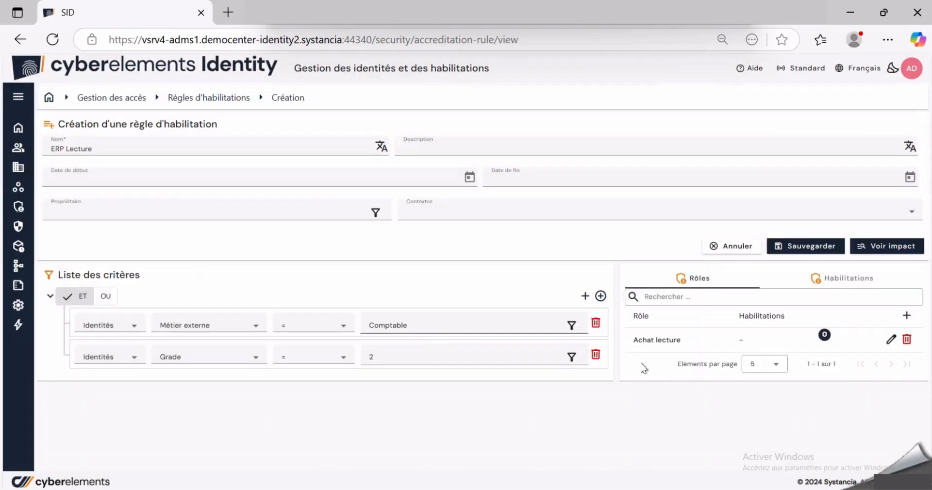
Preview the rule's impact and examine the theoretical and real role assignments
click(902, 247)
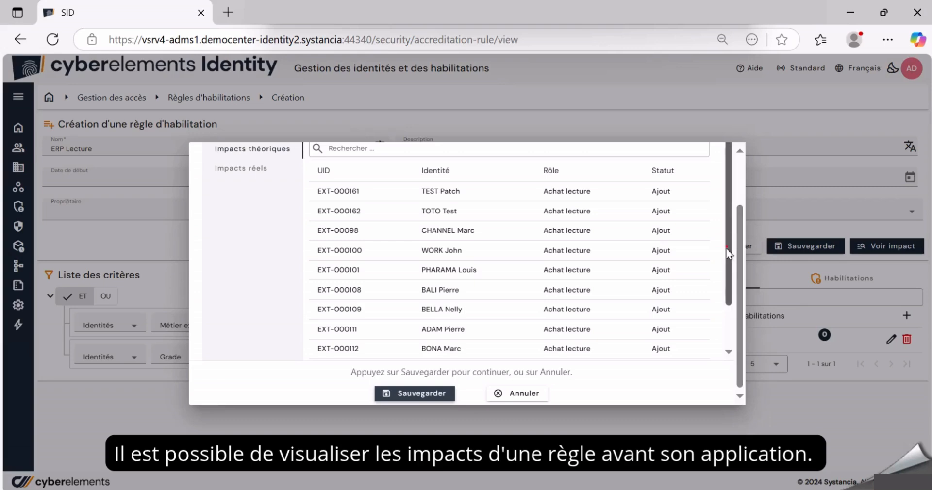
scroll(728, 334, down, 1)
drag(729, 300, 730, 192)
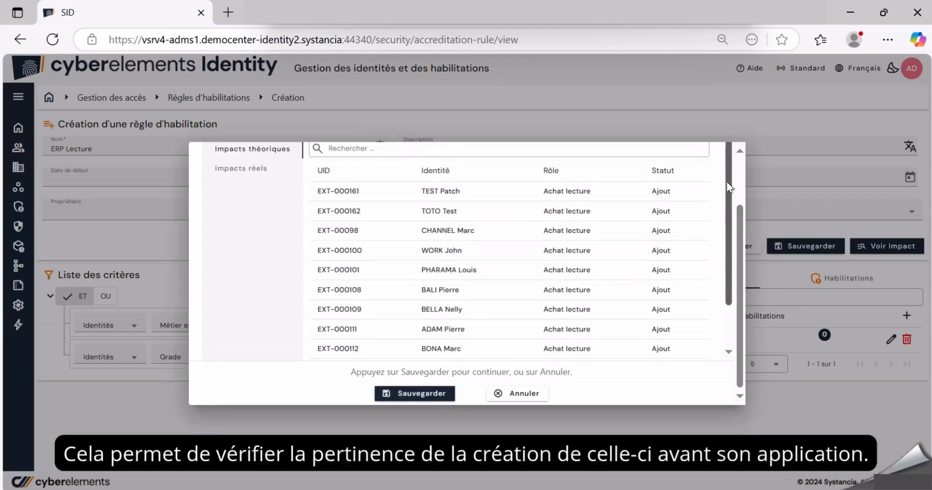
click(239, 175)
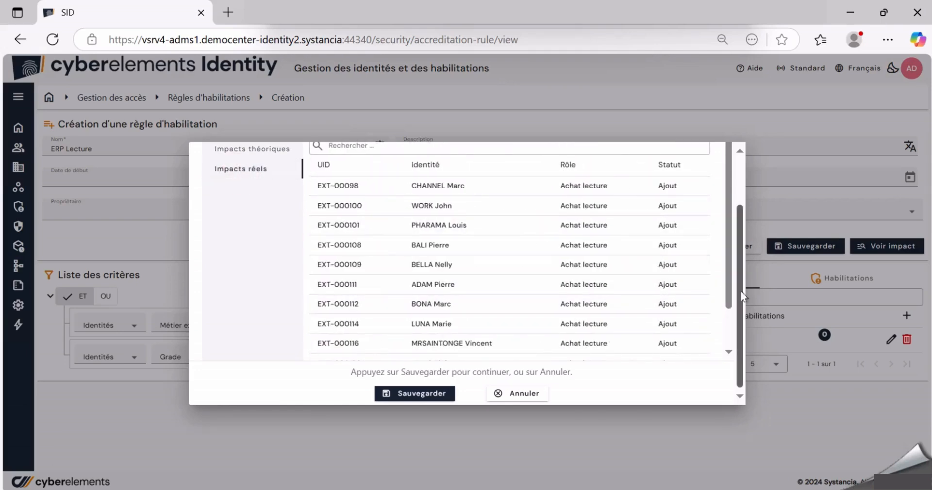
drag(740, 292, 749, 203)
Check the theoretical and real impacts on habilitations and roles, and save the rule from the impact preview
click(621, 193)
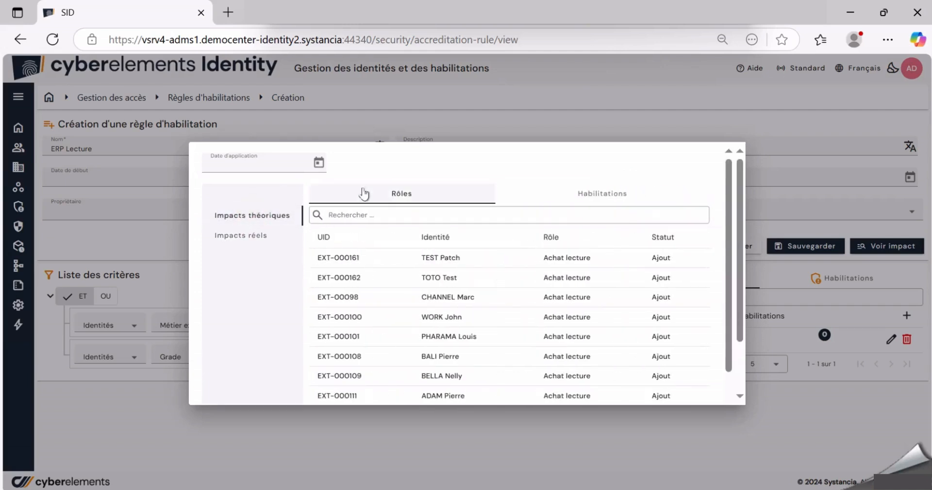
click(612, 196)
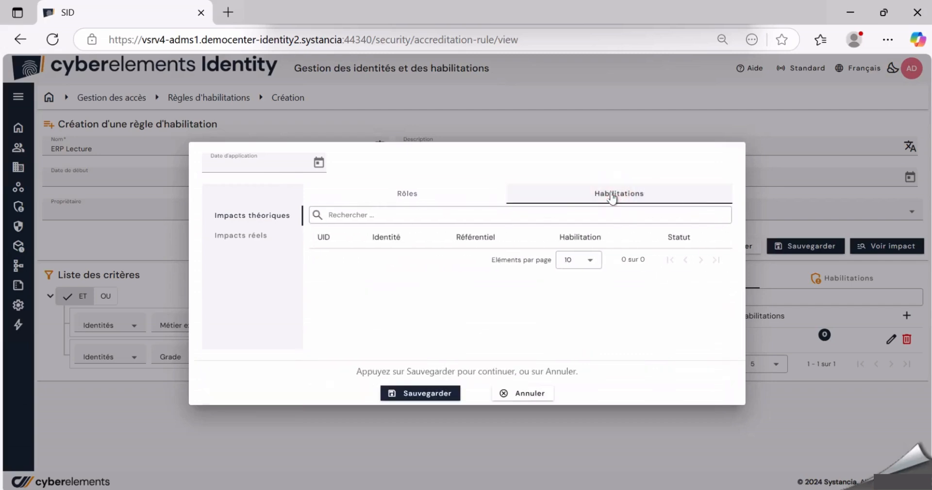
click(237, 238)
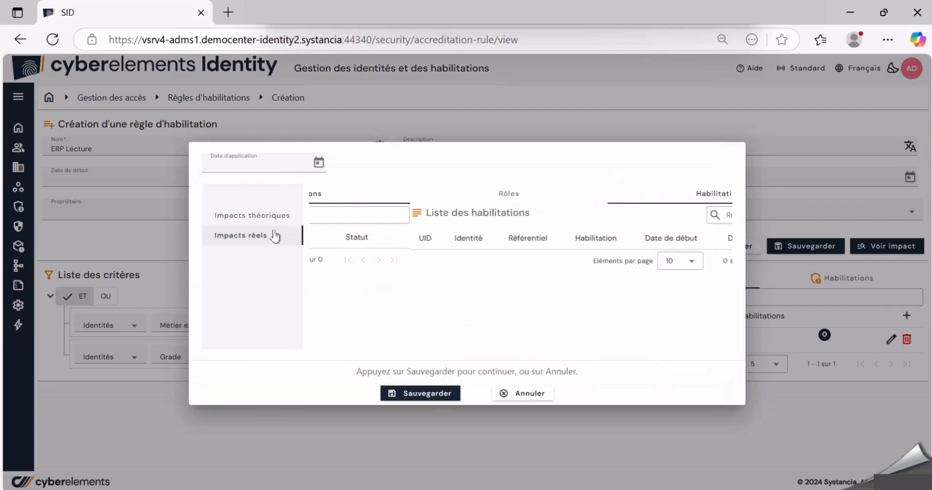
click(396, 197)
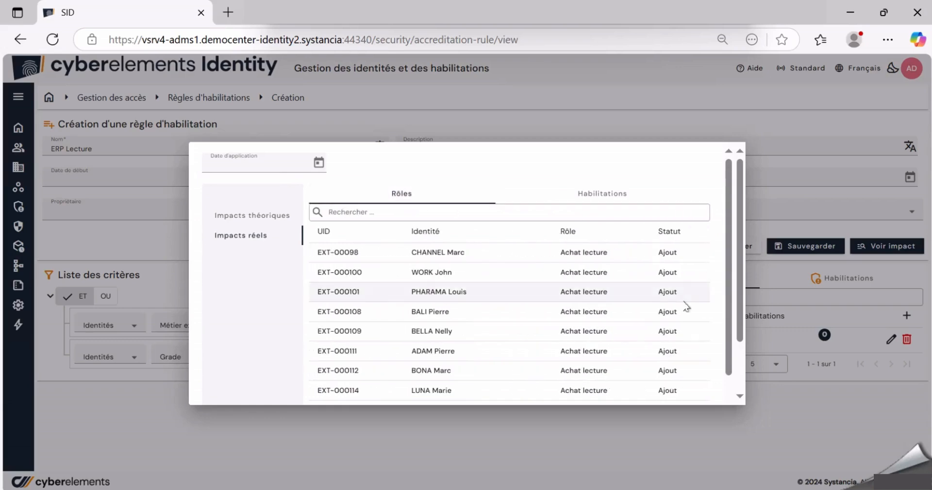
scroll(733, 303, down, 5)
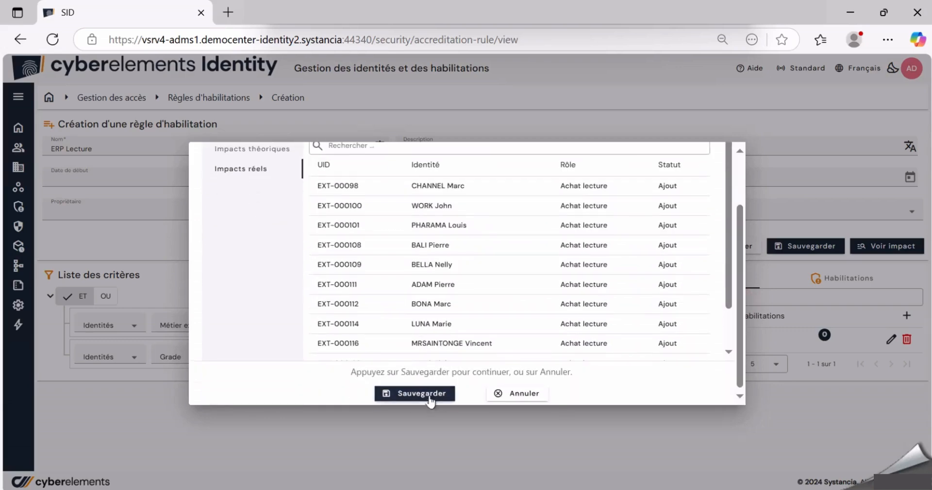
click(431, 395)
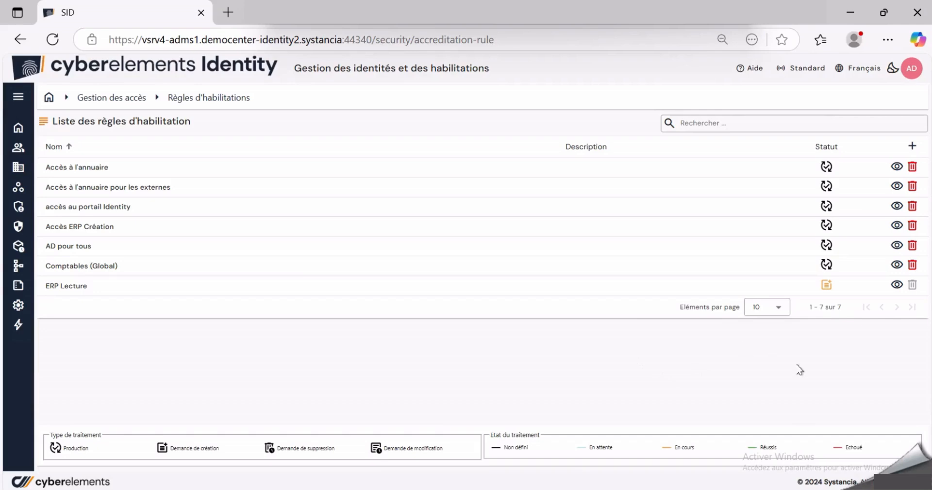
View the saved ERP Lecture rule with its criteria, role and list of linked people
click(896, 285)
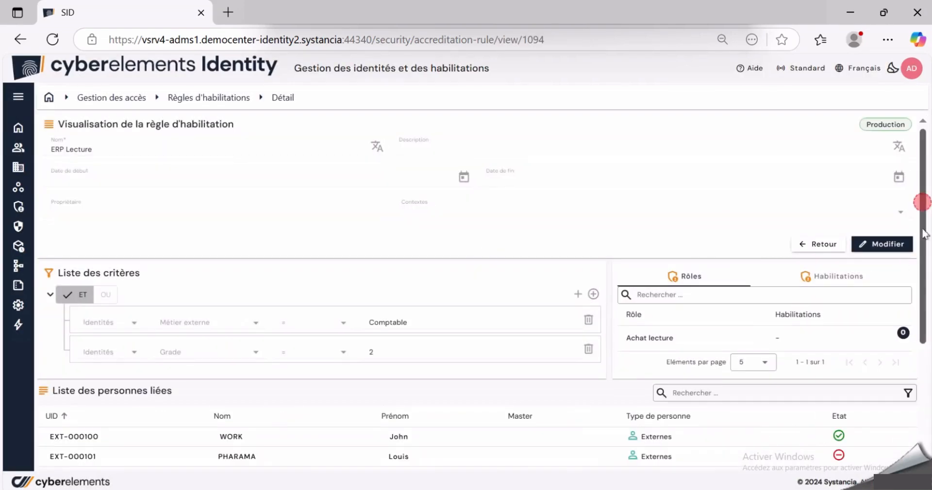
scroll(922, 291, down, 2)
scroll(922, 300, down, 2)
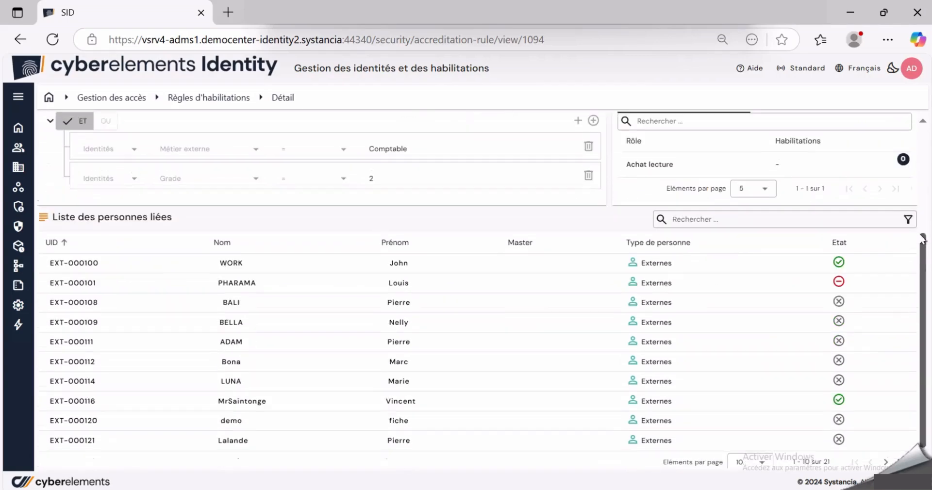
scroll(926, 381, up, 5)
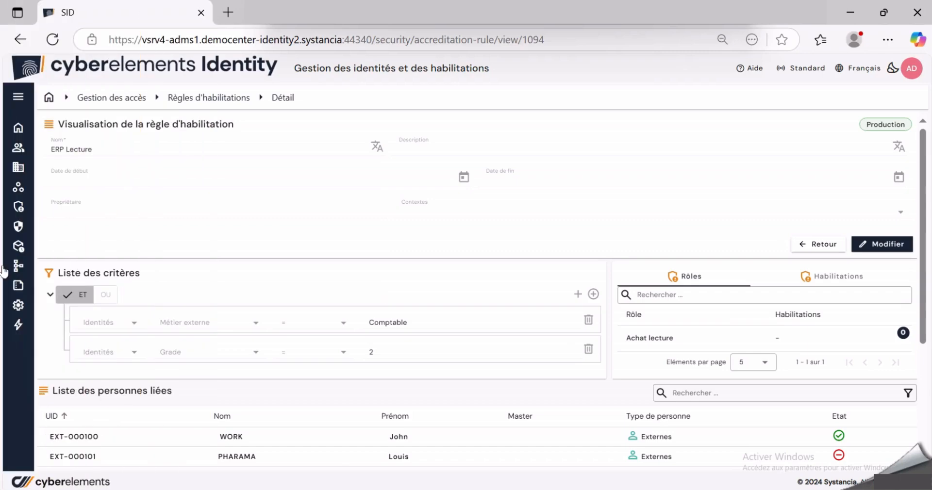
Go to the synchronisation job monitoring page and launch the Prov_ERP provisioning job
click(18, 246)
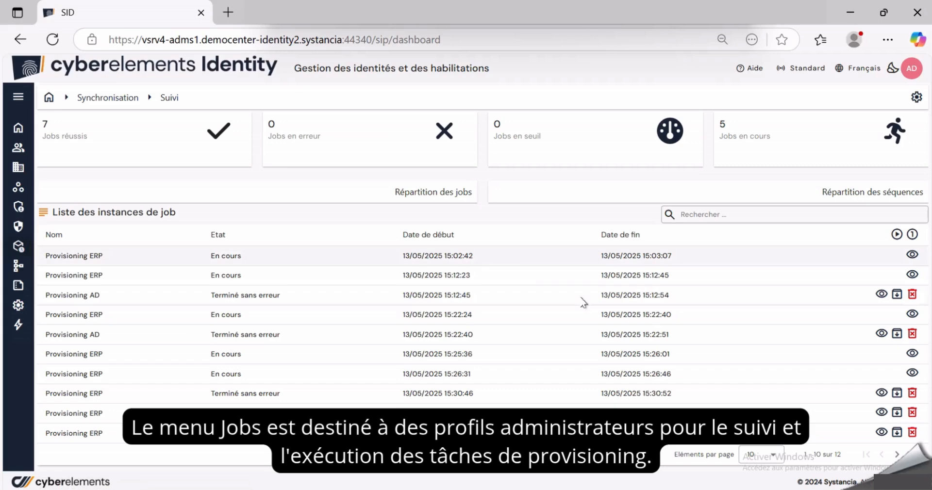
click(897, 235)
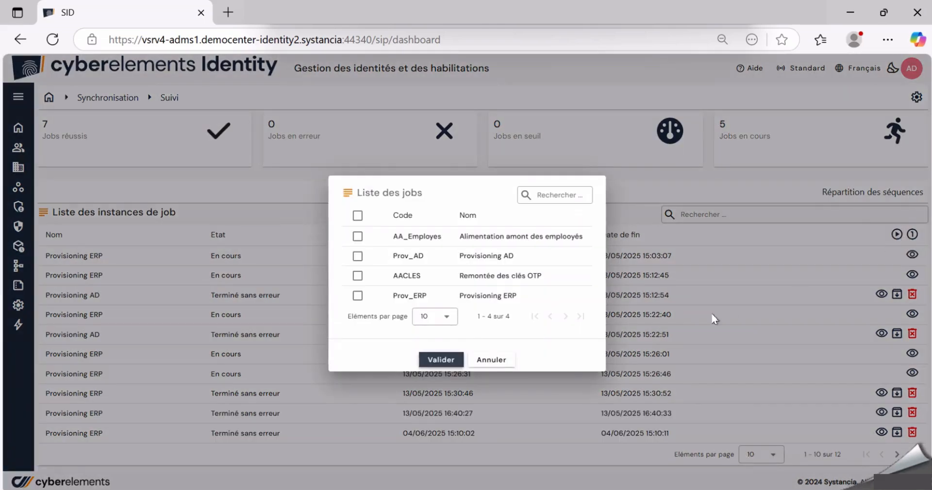
click(358, 296)
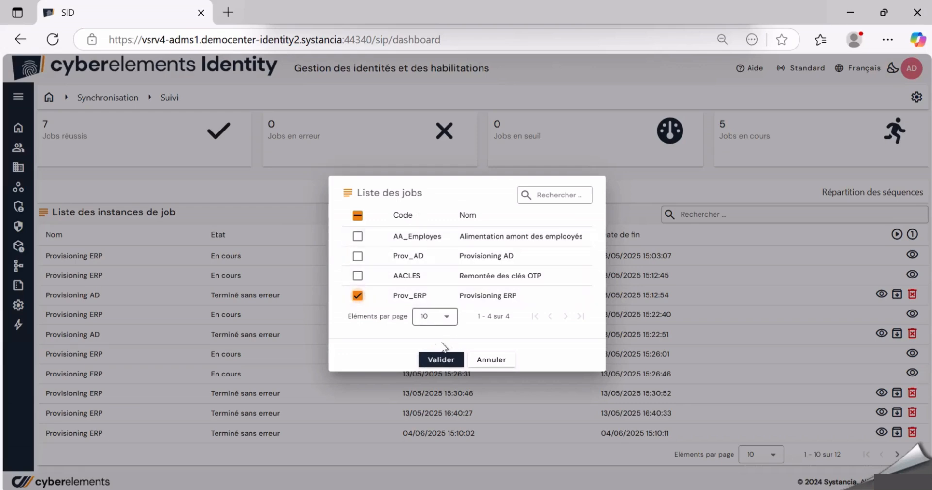
click(446, 363)
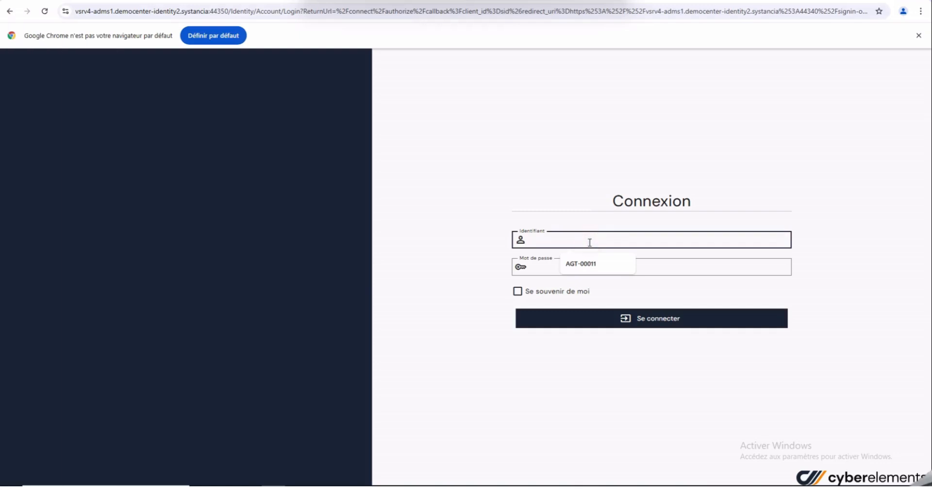
Switch to Chrome and sign in to the portal as the standard user with the saved account identifier and the account password
click(577, 263)
click(576, 264)
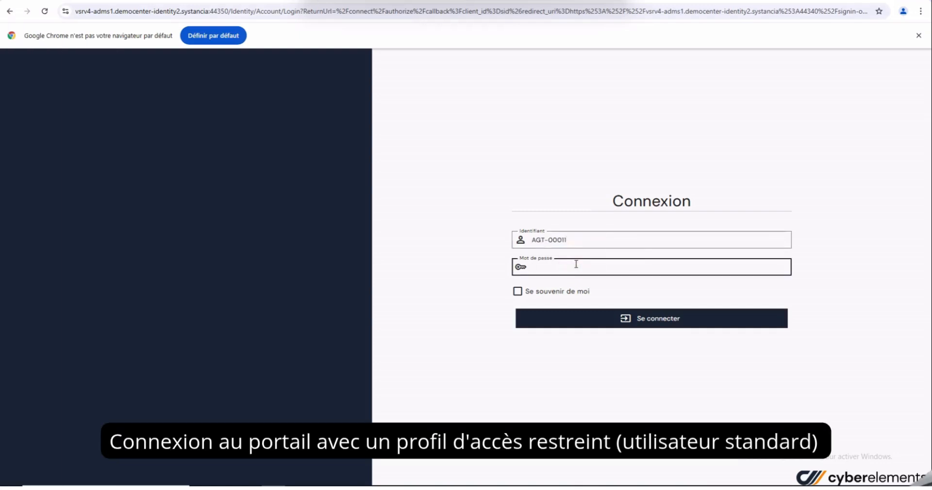
text(•••••••••)
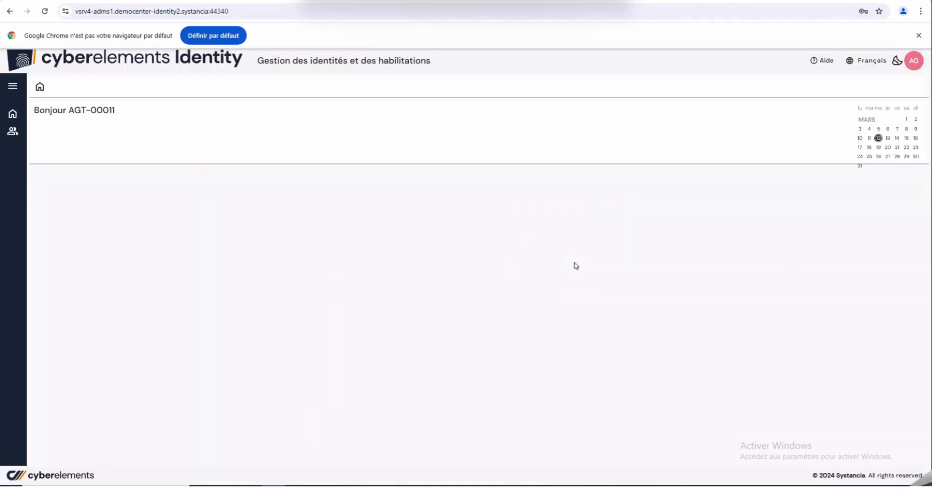
View the identities list available to the standard user and open that user's account menu
click(13, 132)
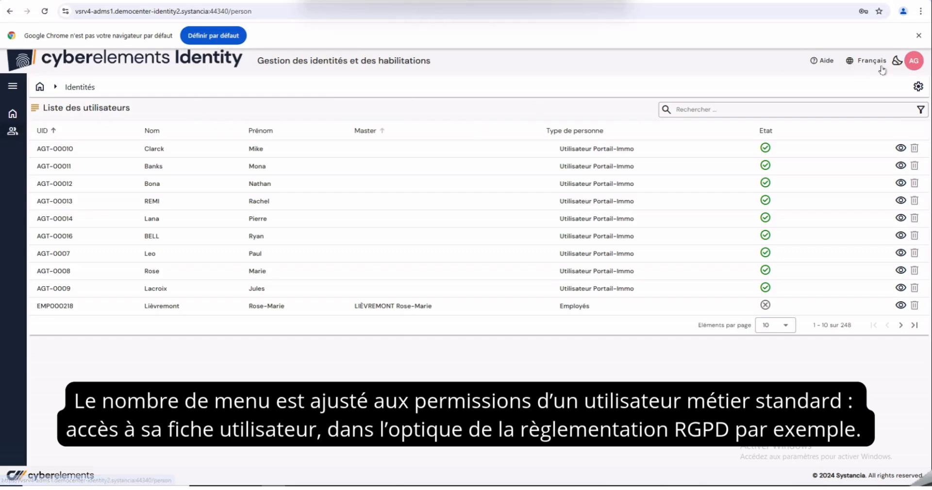
click(910, 67)
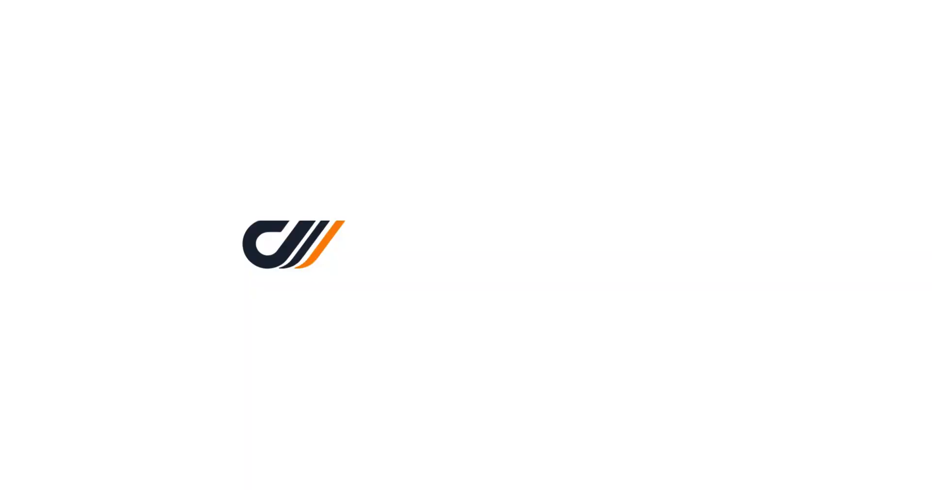